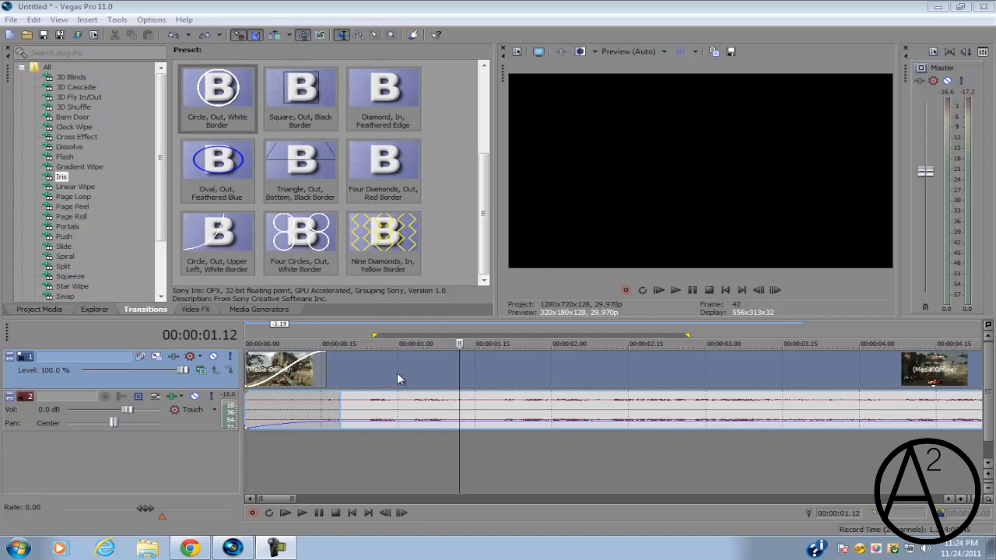
# Step: Disable resampling for the gameplay video event
pyautogui.click(398, 375)
pyautogui.rightClick(425, 362)
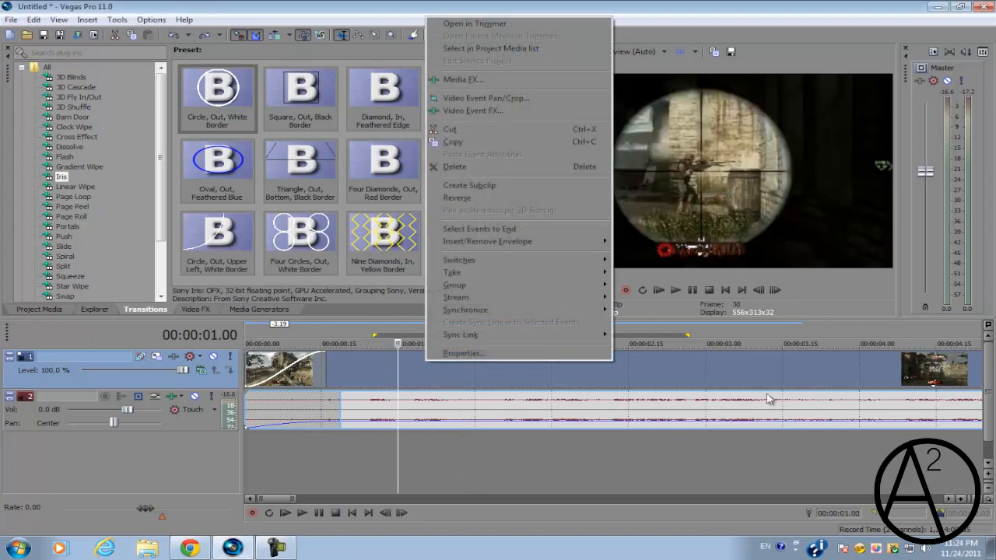
pyautogui.click(461, 356)
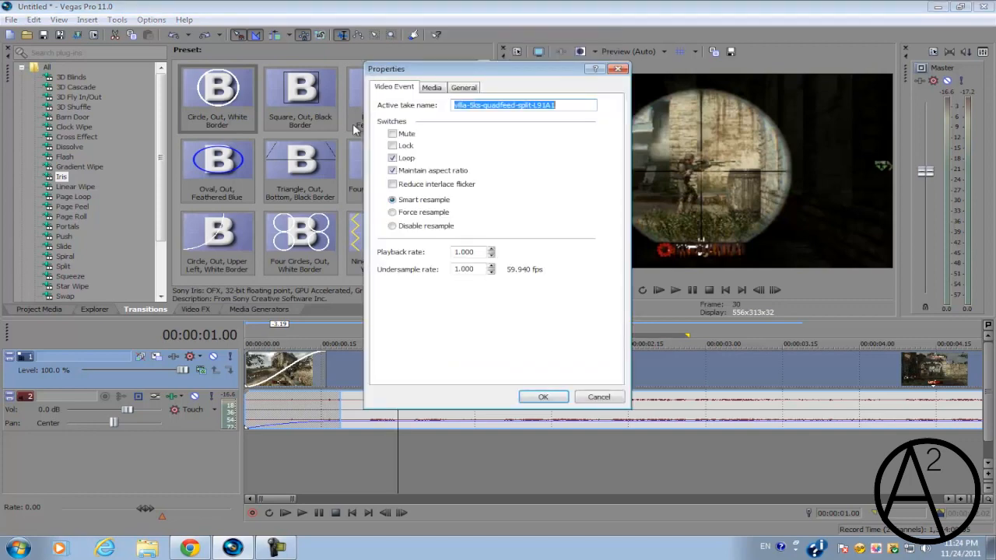
pyautogui.click(404, 226)
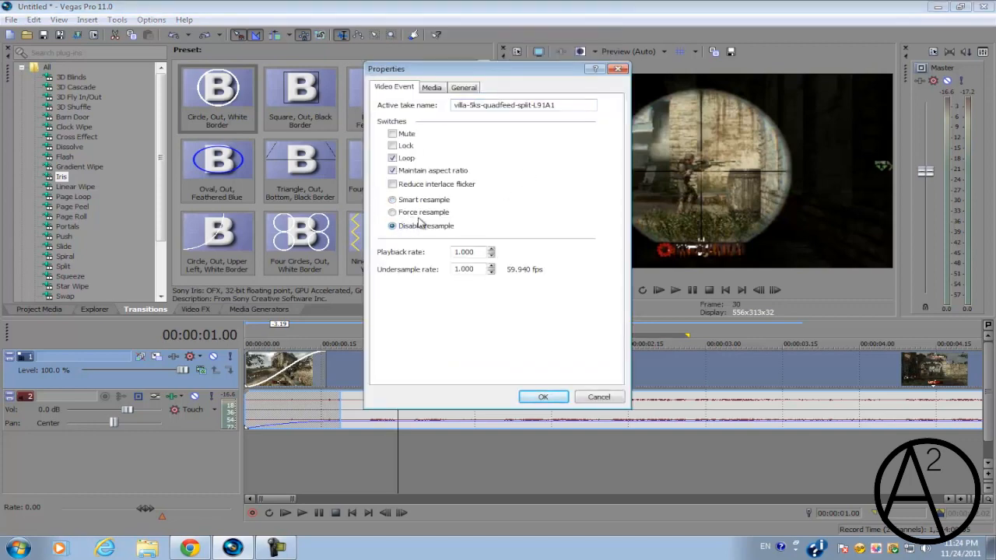
pyautogui.click(541, 397)
# Step: Advance frame by frame to 00:00:01.13, just after the scoped view ends, and split the gameplay clip there
pyautogui.scroll(4, 541, 397)
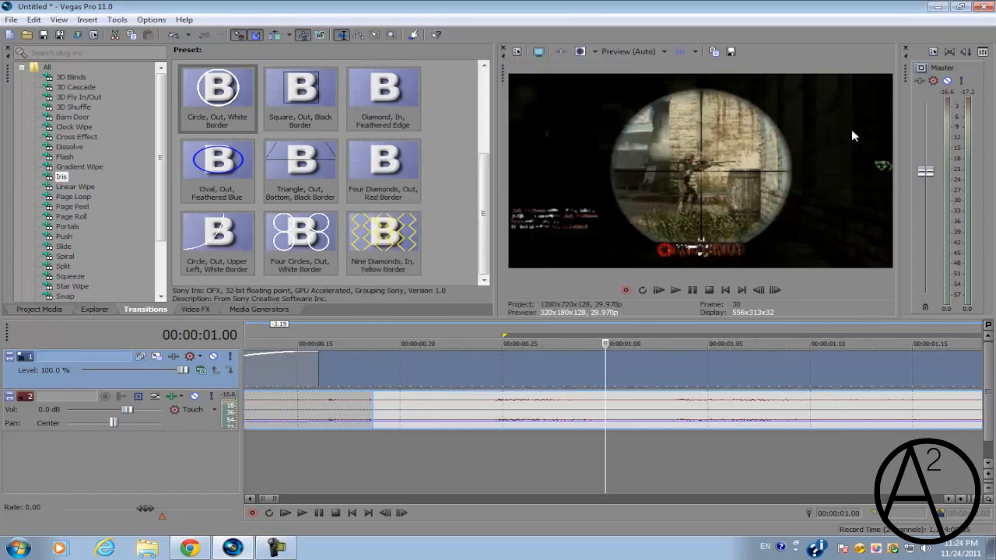
pyautogui.scroll(-3, 498, 359)
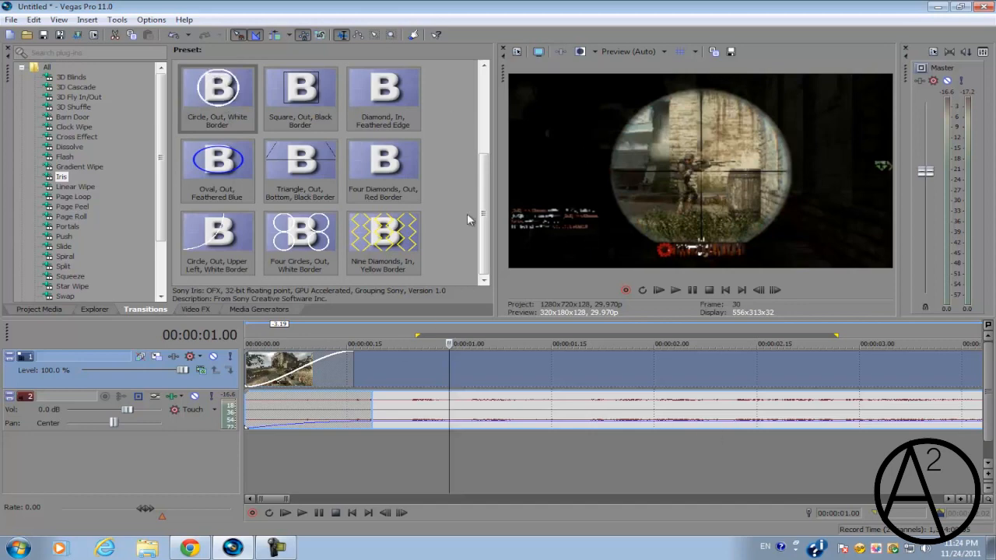
pyautogui.click(479, 375)
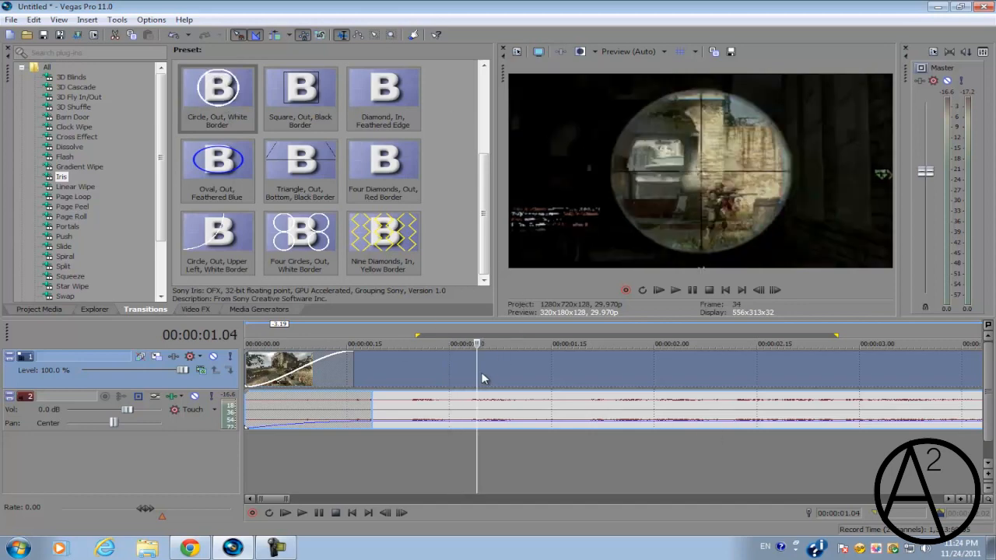
pyautogui.click(775, 290)
pyautogui.click(775, 290)
pyautogui.click(775, 290)
pyautogui.click(776, 290)
pyautogui.click(776, 291)
pyautogui.click(775, 290)
pyautogui.click(775, 291)
pyautogui.click(775, 291)
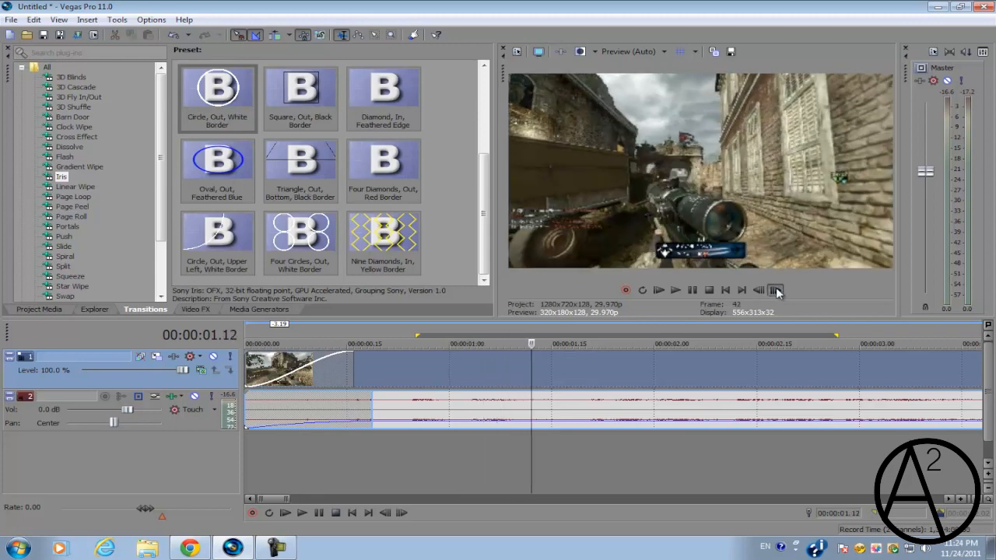
pyautogui.click(775, 290)
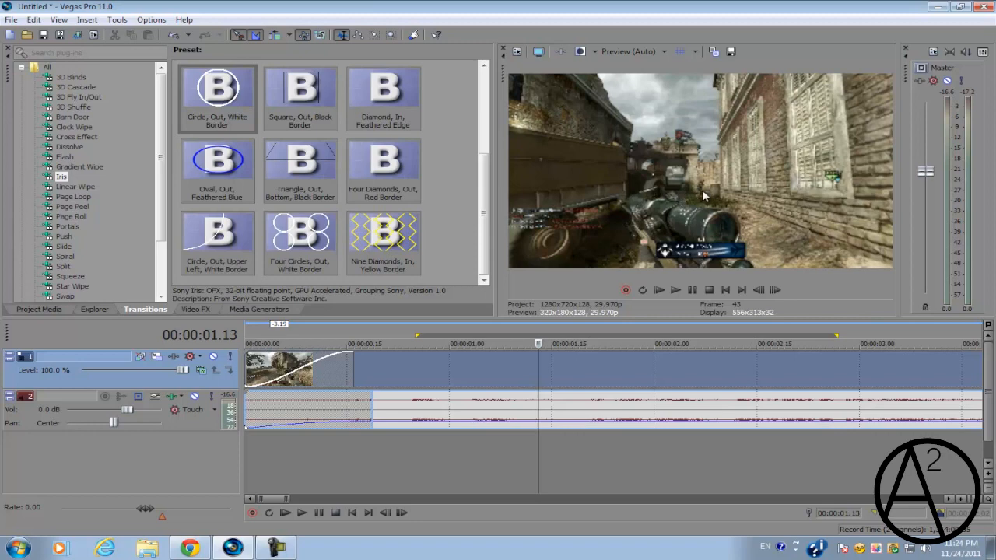
pyautogui.scroll(2, 554, 367)
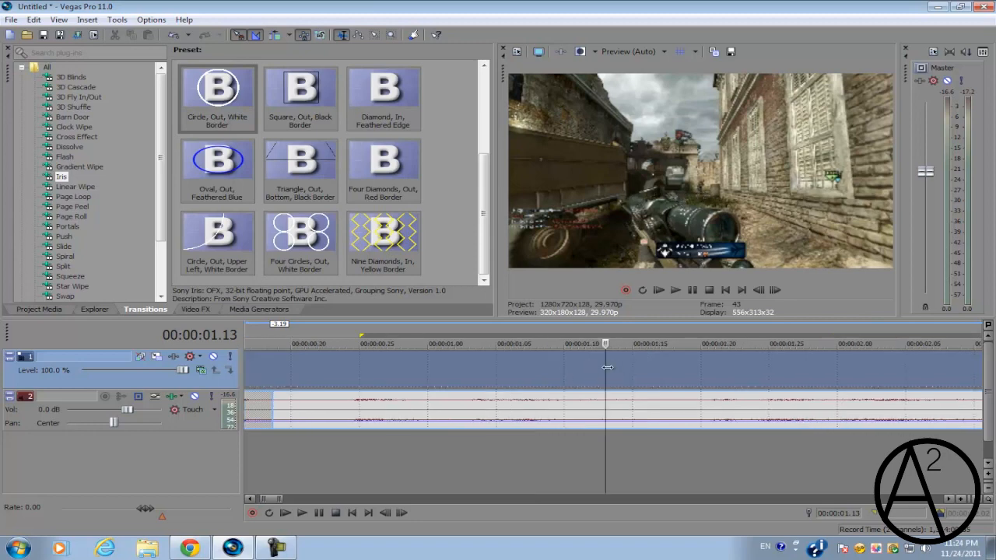
pyautogui.press('s')
pyautogui.scroll(-3, 662, 348)
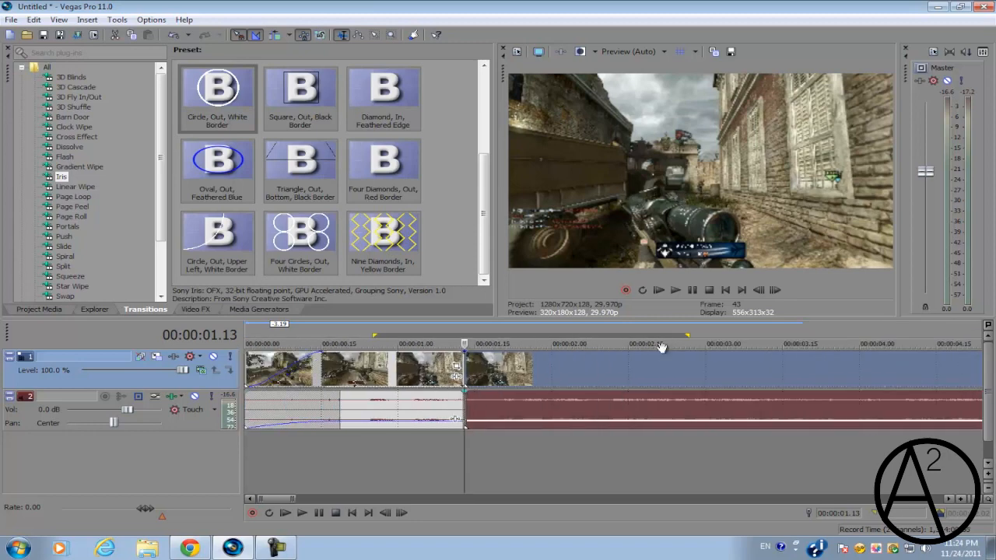
# Step: Split the remaining gameplay clip again at 00:00:01.23 to isolate a ten-frame segment
pyautogui.scroll(3, 623, 369)
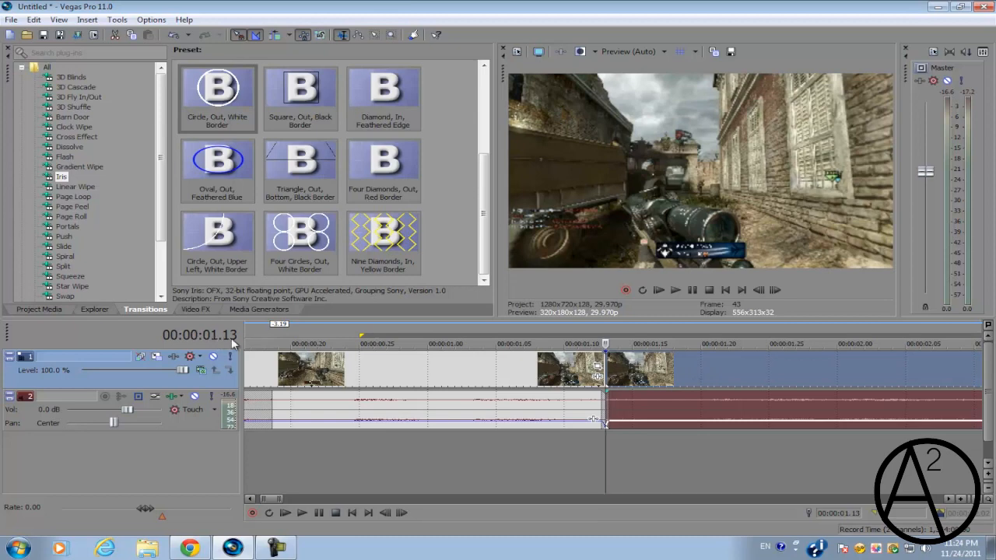
pyautogui.click(728, 360)
pyautogui.click(739, 360)
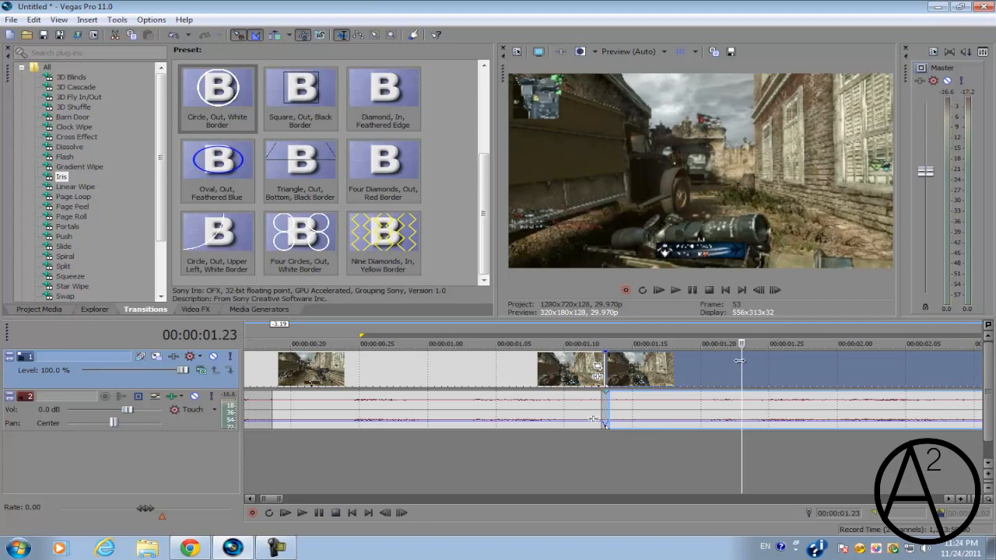
pyautogui.press('s')
pyautogui.scroll(-2, 625, 418)
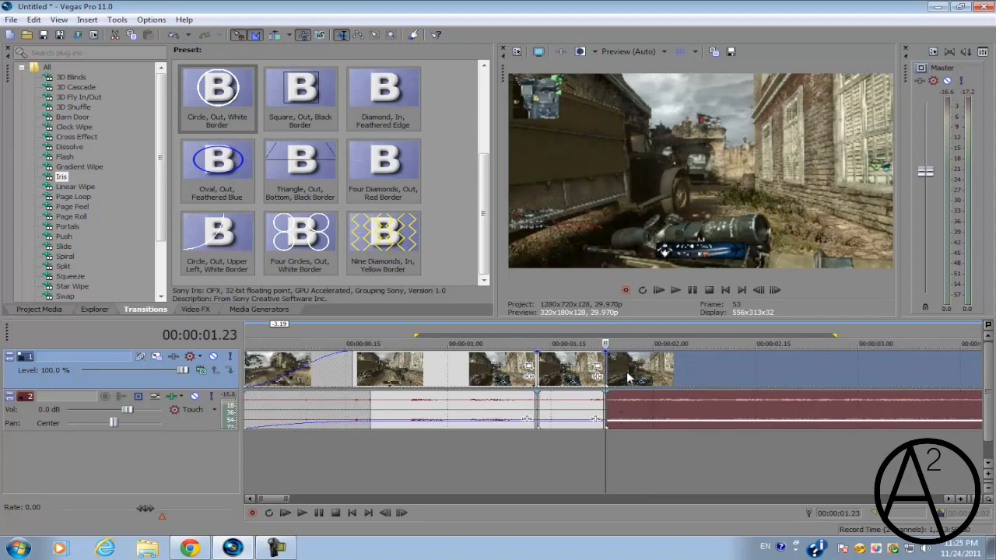
# Step: Move the clip after the second split 0.28 later and time-stretch the short segment to fill the gap
pyautogui.moveTo(629, 379); pyautogui.dragTo(820, 378)
pyautogui.click(704, 372)
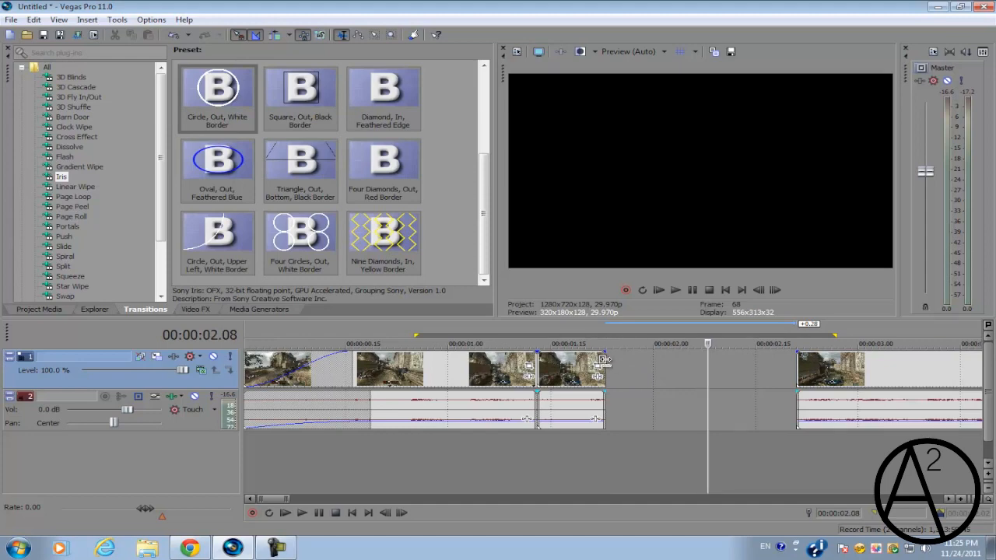
pyautogui.moveTo(603, 359); pyautogui.dragTo(797, 366)
# Step: Move the last clip another 1.02 later and time-stretch the short segment to a length of 00:00:01.10
pyautogui.scroll(-2, 673, 397)
pyautogui.scroll(-1, 671, 396)
pyautogui.moveTo(605, 381); pyautogui.dragTo(685, 381)
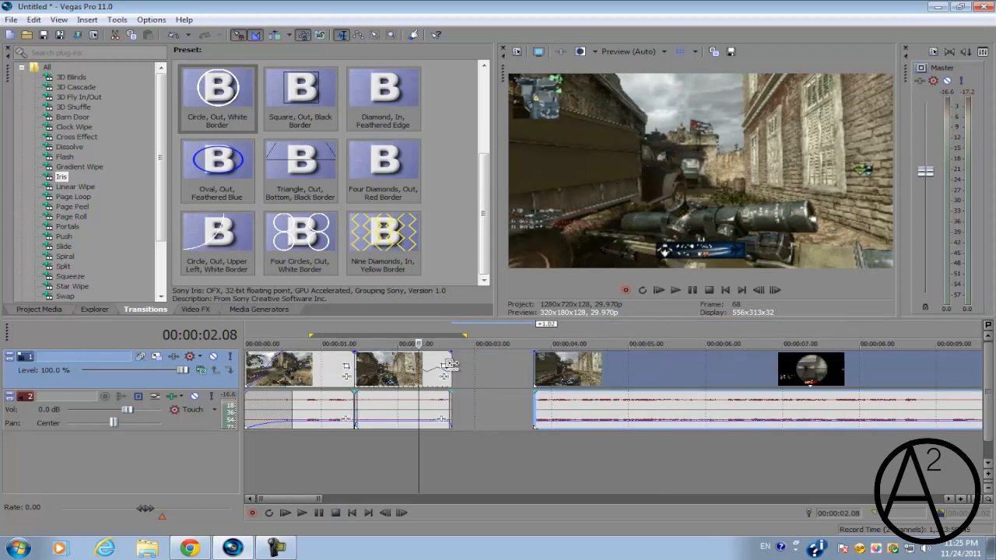
pyautogui.moveTo(453, 365); pyautogui.dragTo(523, 364)
pyautogui.scroll(2, 435, 381)
# Step: Play the stretched segment from its start at 00:00:01.13 to check its sound and motion
pyautogui.click(467, 376)
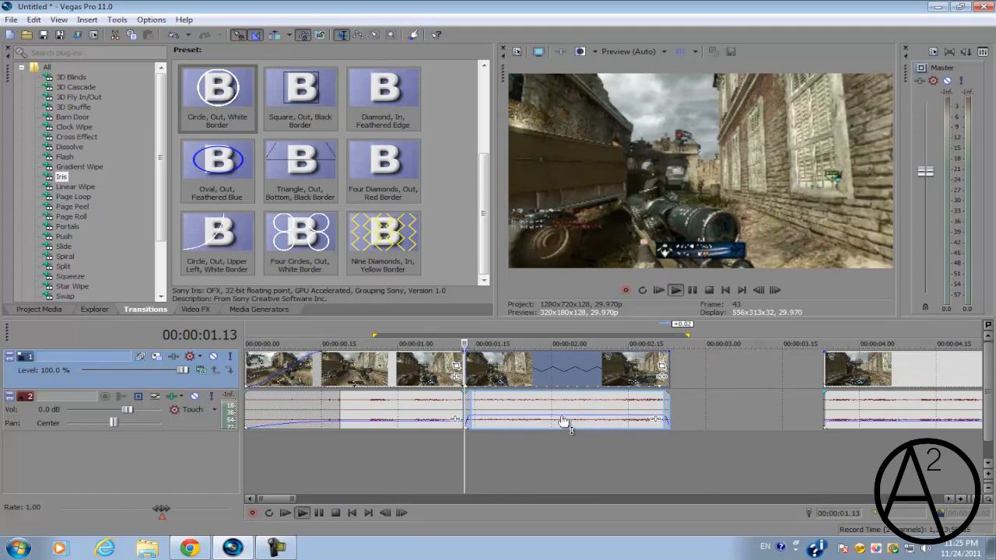
pyautogui.press('space')
pyautogui.press('space')
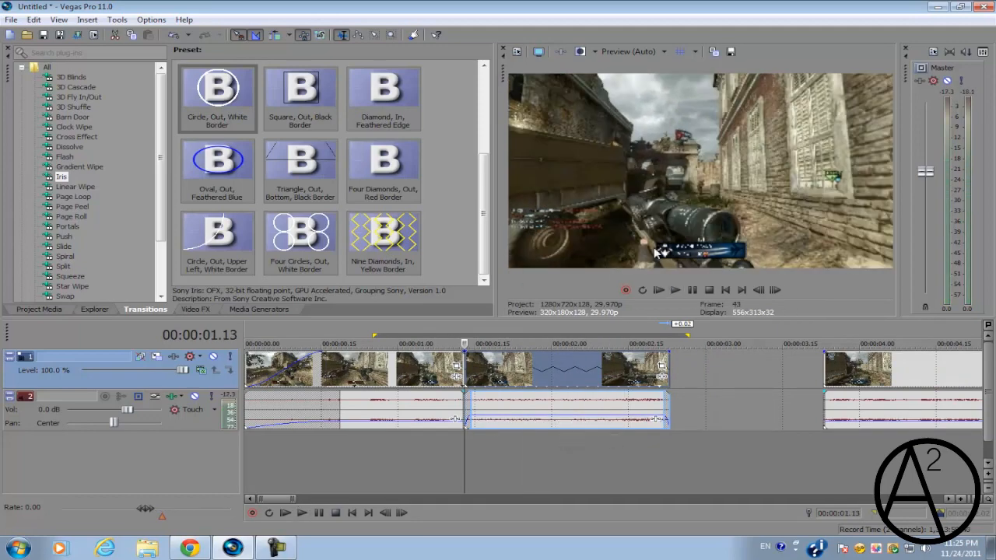
# Step: Lock the pitch change to the stretch for the slowed segment's audio event
pyautogui.rightClick(503, 406)
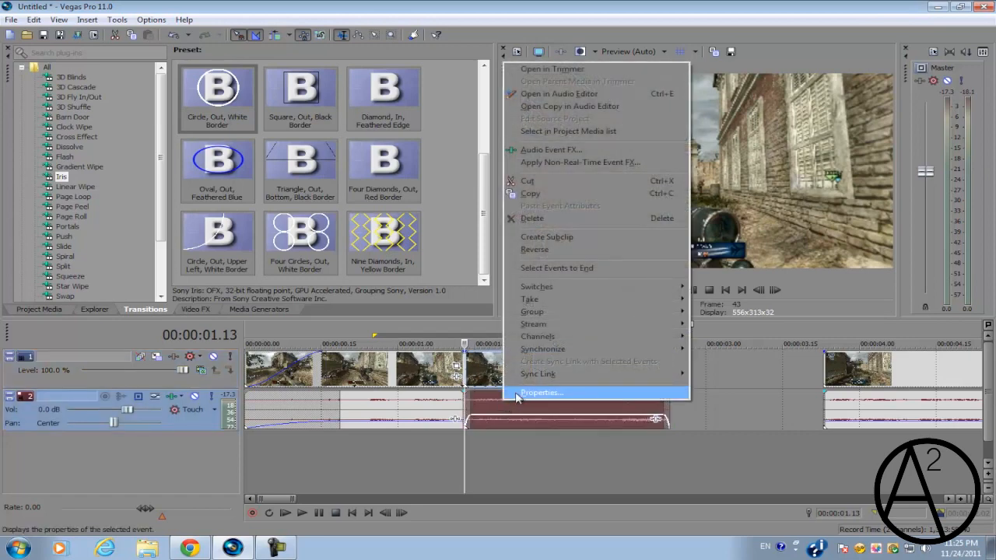
pyautogui.click(518, 393)
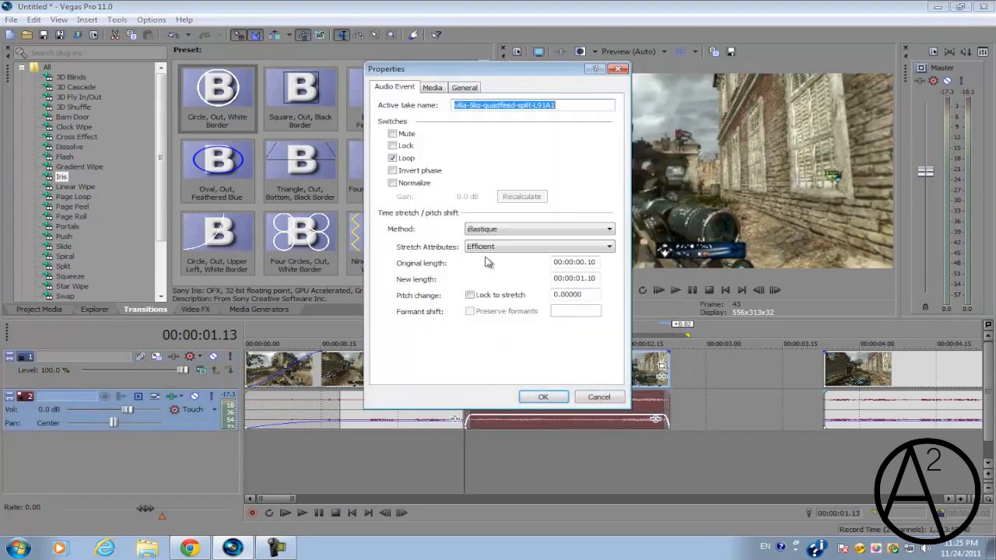
pyautogui.click(470, 296)
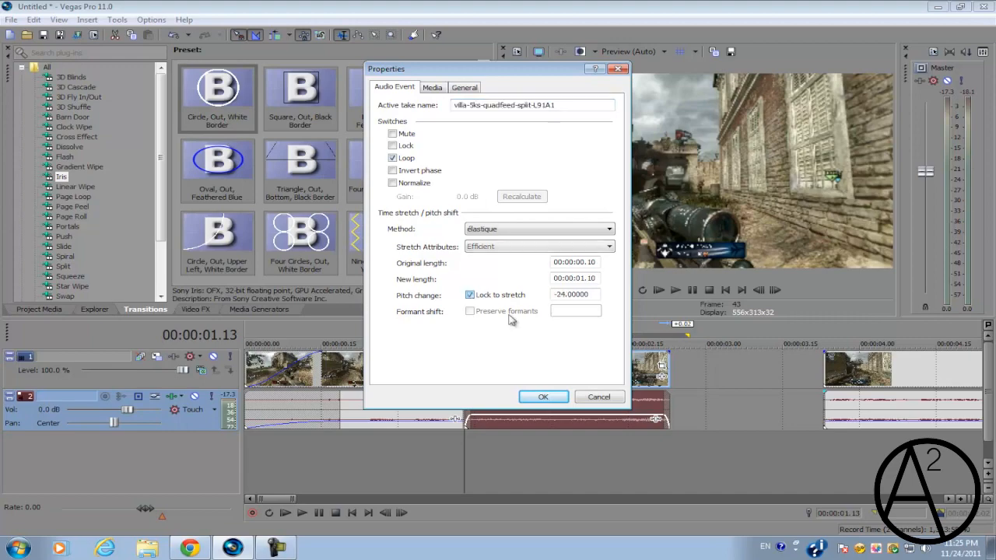
pyautogui.click(543, 397)
# Step: Preview the slowed segment and move the following clip 1.00 earlier so that it joins the segment's end
pyautogui.press('space')
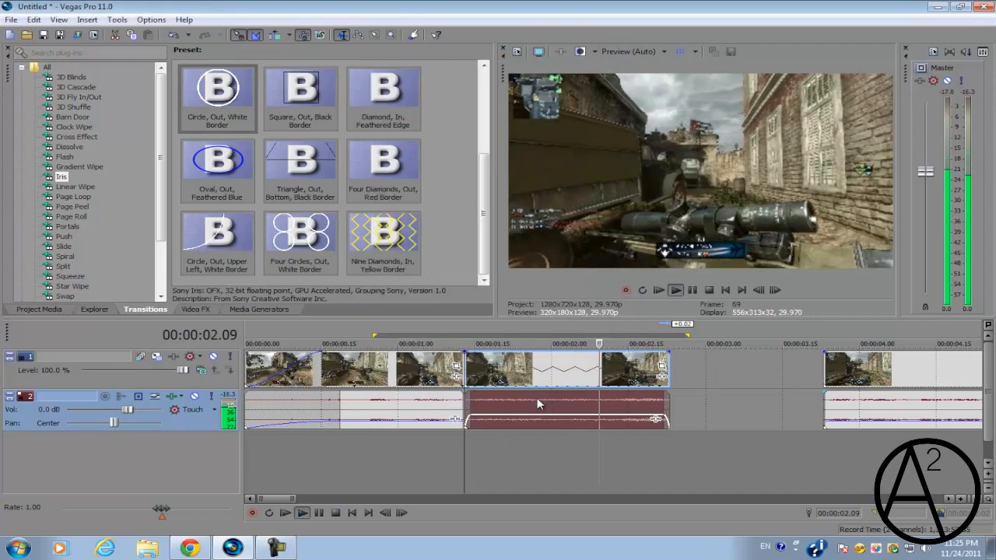
pyautogui.press('space')
pyautogui.moveTo(867, 380); pyautogui.dragTo(713, 380)
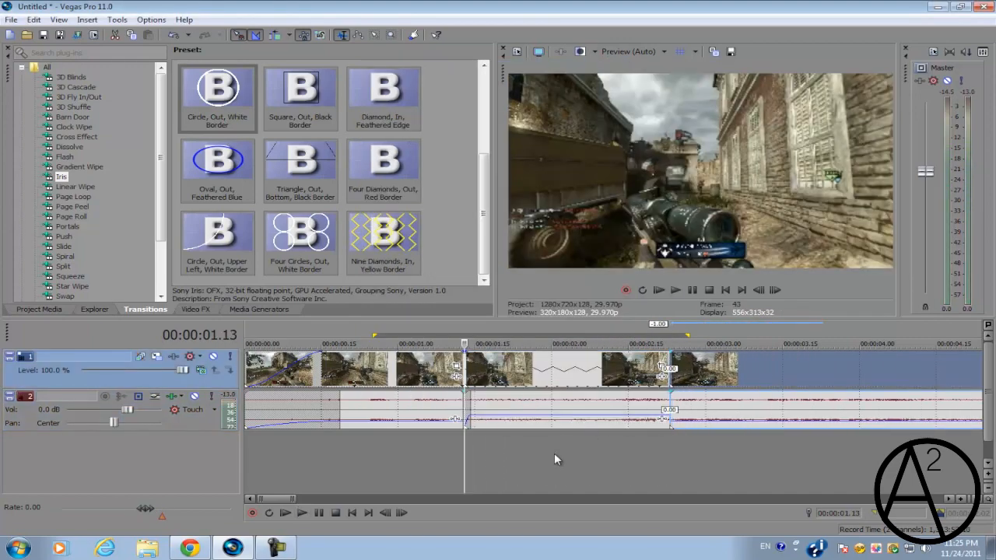
pyautogui.rightClick(554, 455)
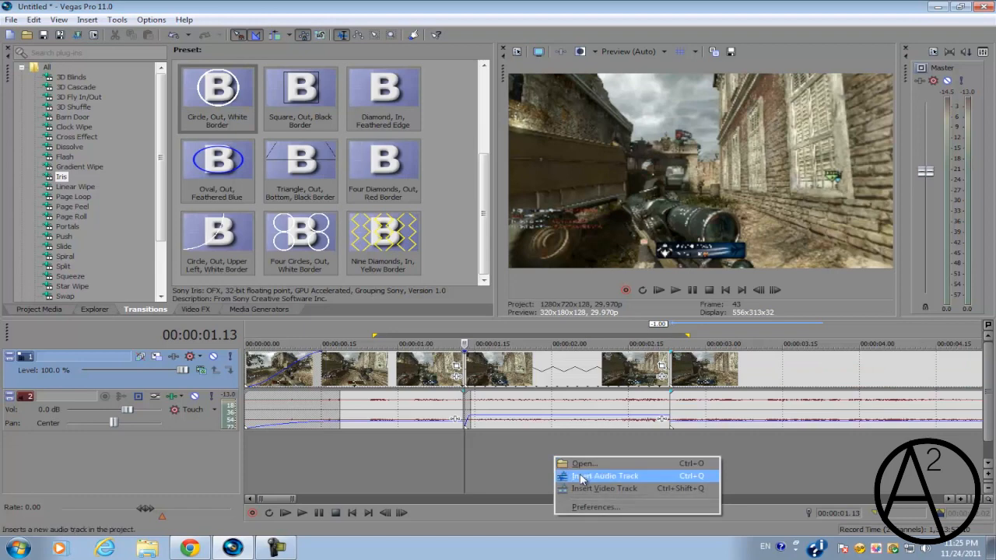
pyautogui.click(536, 377)
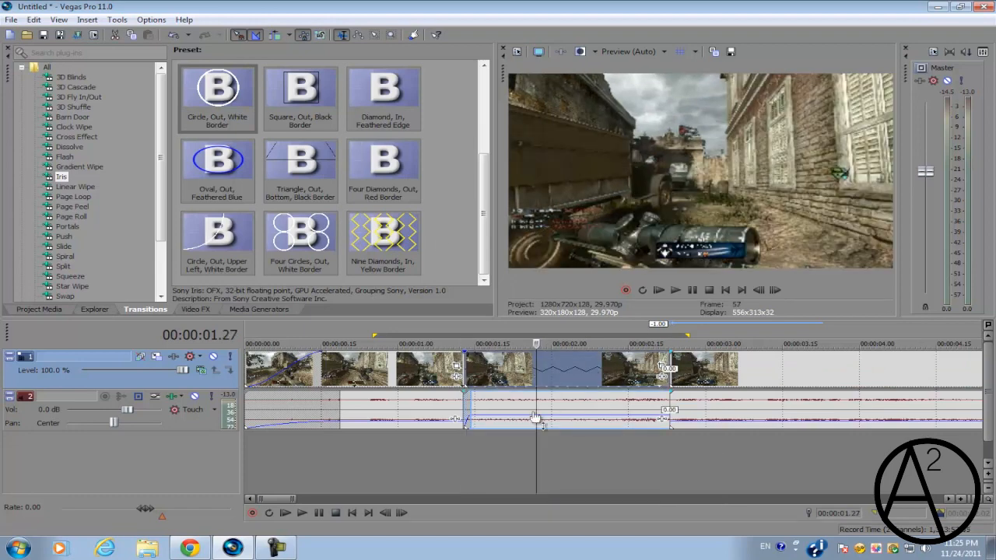
pyautogui.click(556, 380)
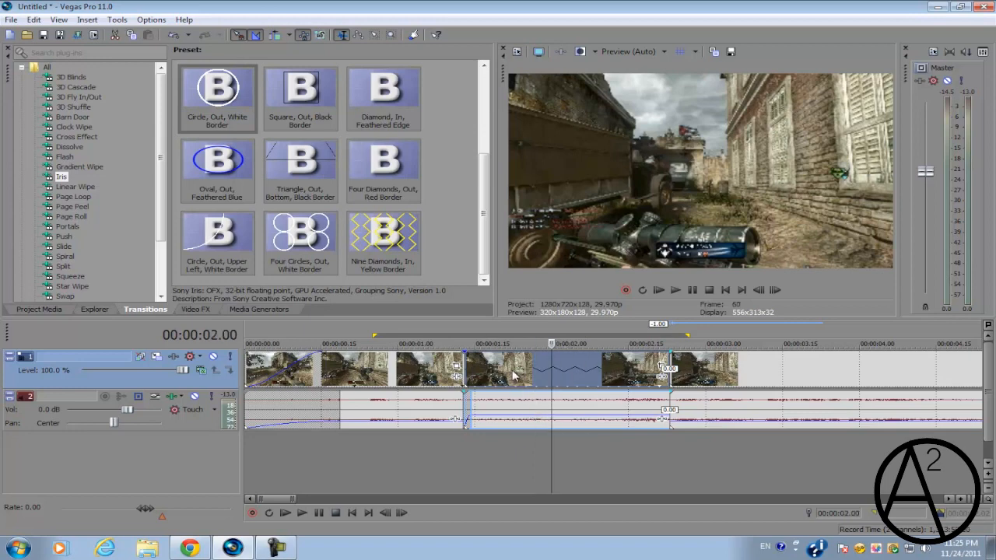
pyautogui.click(577, 375)
pyautogui.click(542, 374)
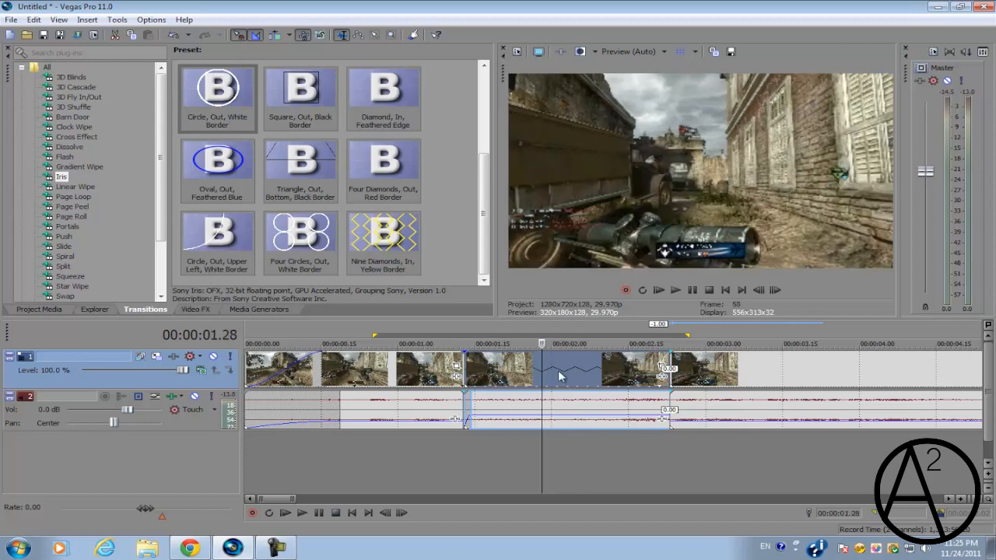
pyautogui.click(557, 377)
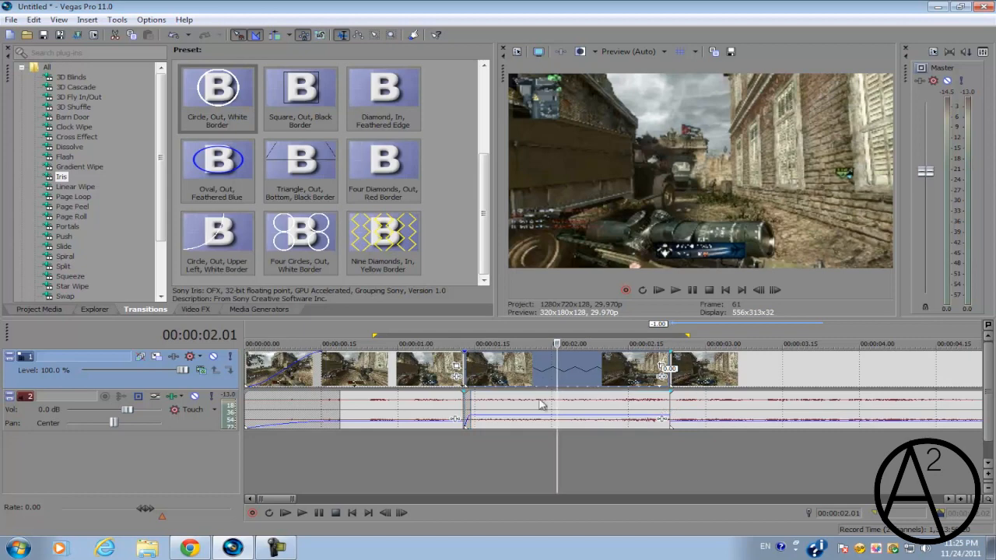
# Step: Insert three empty video tracks above the gameplay video track
pyautogui.rightClick(561, 435)
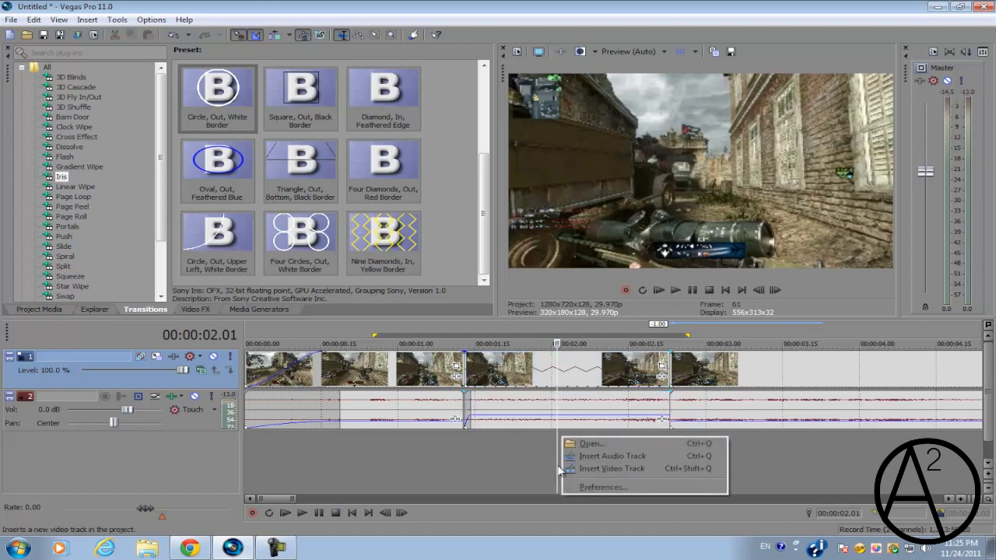
pyautogui.click(531, 471)
pyautogui.rightClick(562, 468)
pyautogui.click(599, 500)
pyautogui.rightClick(590, 483)
pyautogui.click(624, 459)
pyautogui.rightClick(573, 384)
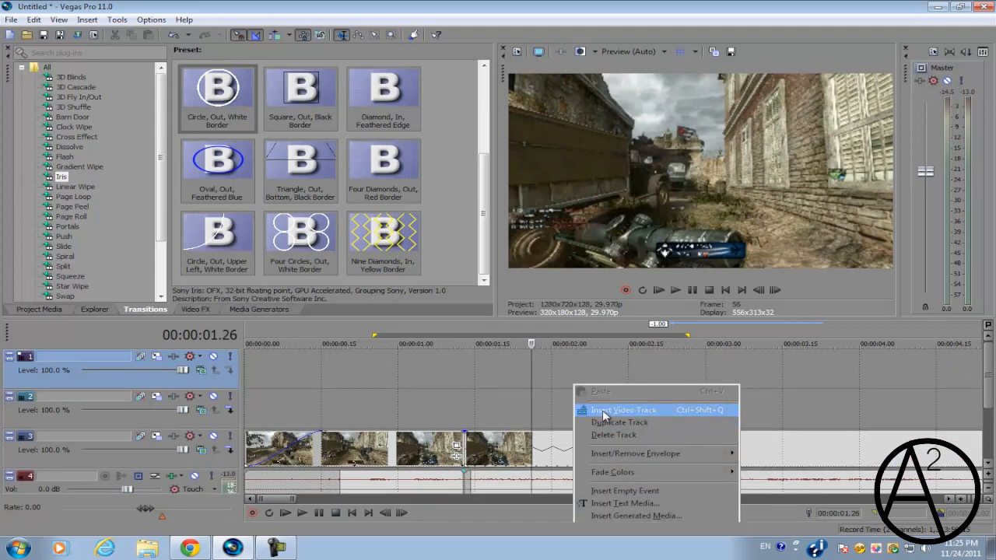
pyautogui.click(603, 415)
pyautogui.scroll(-1, 545, 392)
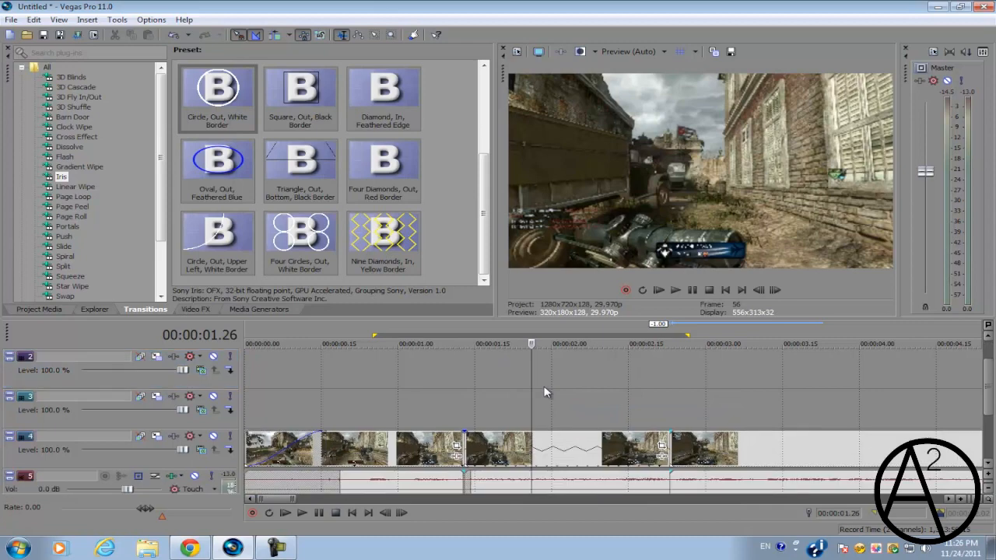
# Step: Copy the slowed video segment onto the two empty tracks directly above it, aligned with the original
pyautogui.click(476, 444)
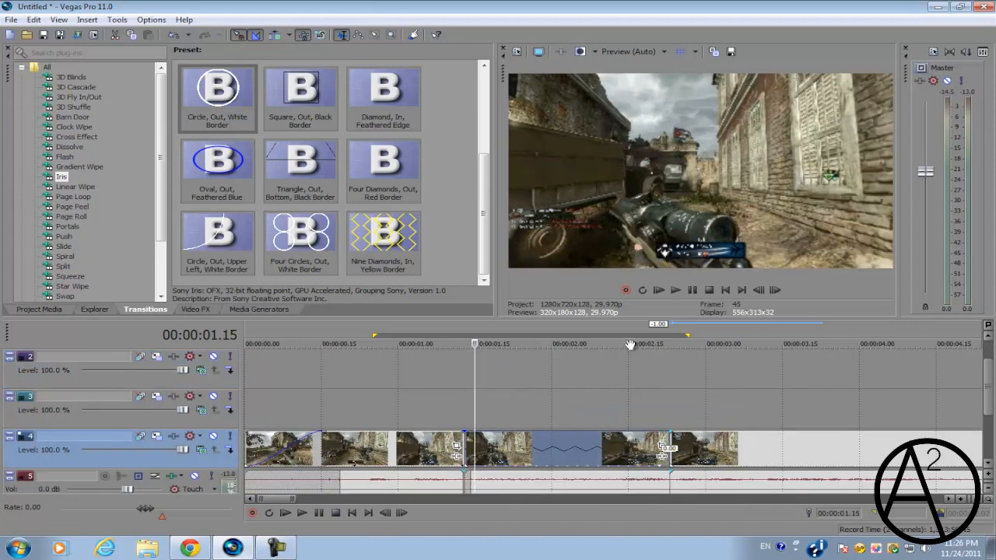
pyautogui.press('space')
pyautogui.click(526, 449)
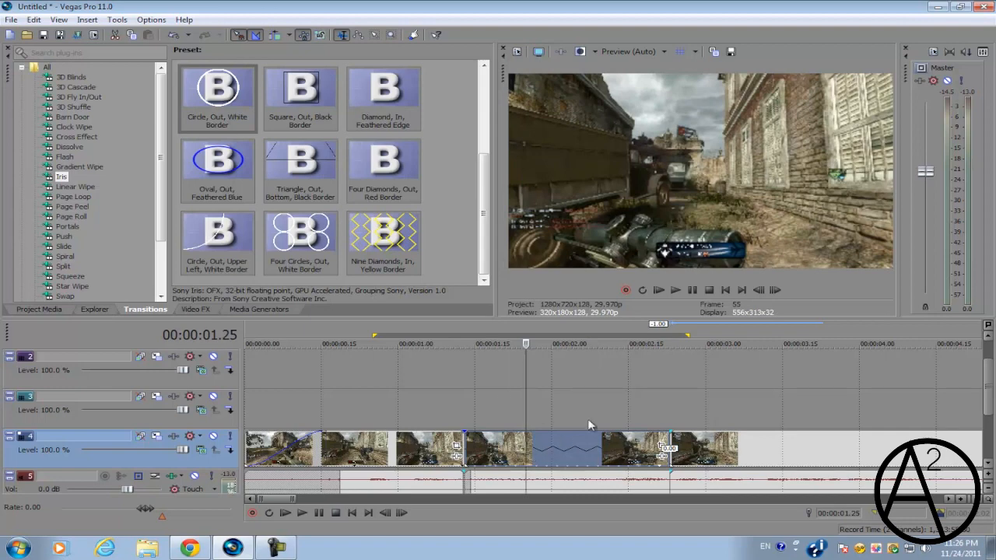
pyautogui.moveTo(545, 438); pyautogui.dragTo(556, 372)
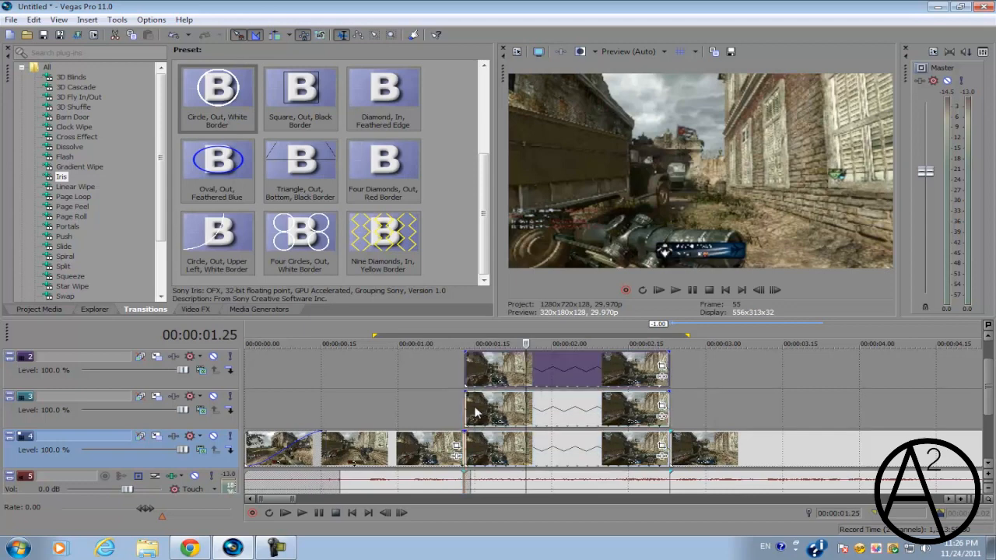
pyautogui.click(670, 396)
pyautogui.moveTo(671, 395)
pyautogui.mouseDown()
pyautogui.moveTo(744, 395)
pyautogui.moveTo(670, 395)
pyautogui.mouseUp()
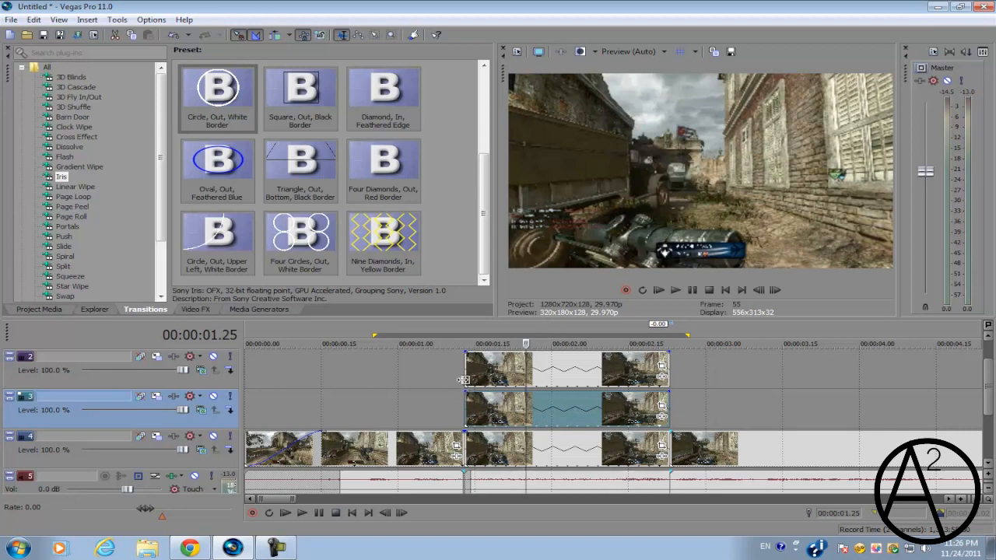
pyautogui.moveTo(467, 391)
pyautogui.mouseDown()
pyautogui.moveTo(532, 396)
pyautogui.moveTo(466, 393)
pyautogui.mouseUp()
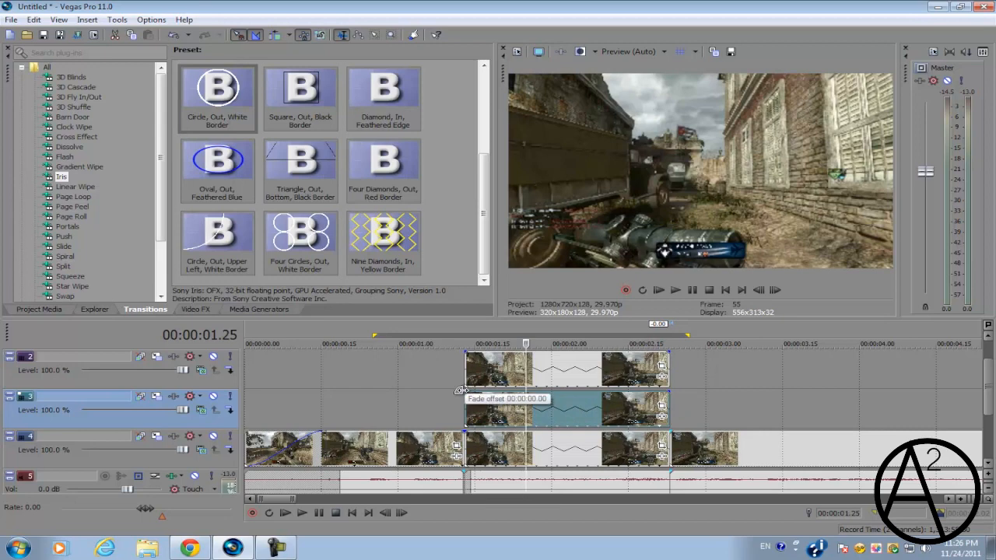
# Step: Add full-length fade-ins to the two upper copies of the slowed segment and preview them with the original video track temporarily muted
pyautogui.moveTo(460, 391)
pyautogui.mouseDown()
pyautogui.moveTo(504, 403)
pyautogui.moveTo(667, 410)
pyautogui.mouseUp()
pyautogui.moveTo(466, 353); pyautogui.dragTo(667, 353)
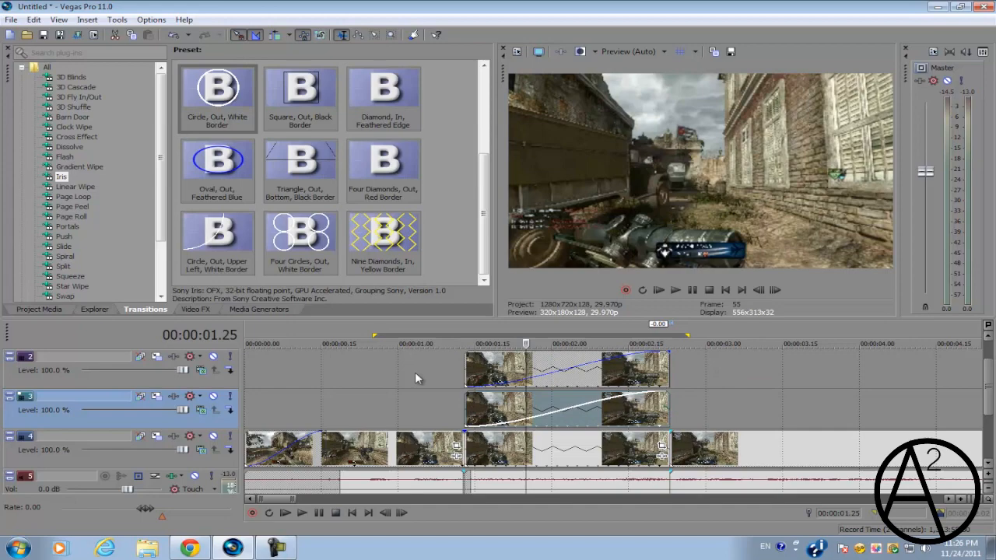
pyautogui.click(214, 436)
pyautogui.click(551, 367)
pyautogui.click(628, 366)
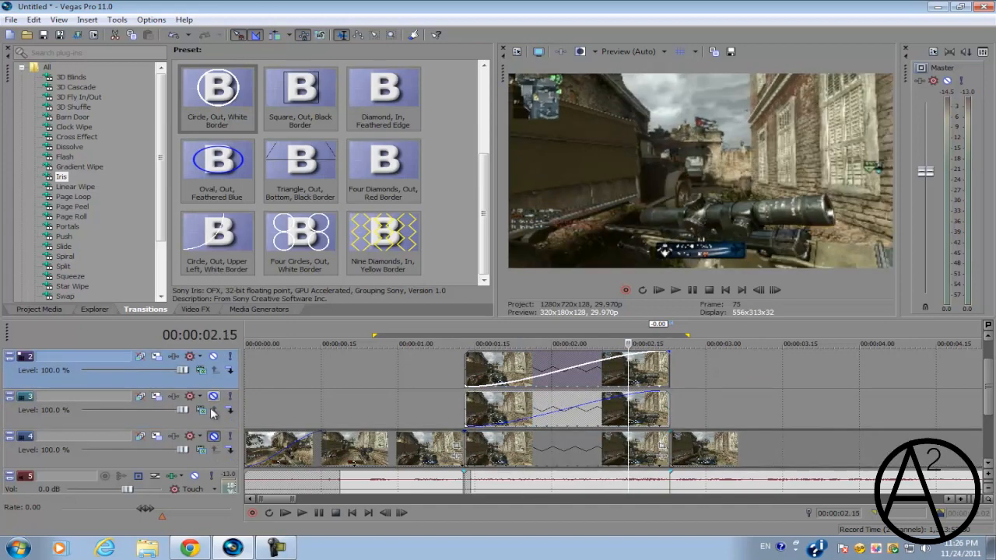
pyautogui.click(214, 436)
# Step: Copy the faded slow-motion segment onto the empty topmost video track, aligned with the copies beneath it
pyautogui.scroll(-4, 631, 398)
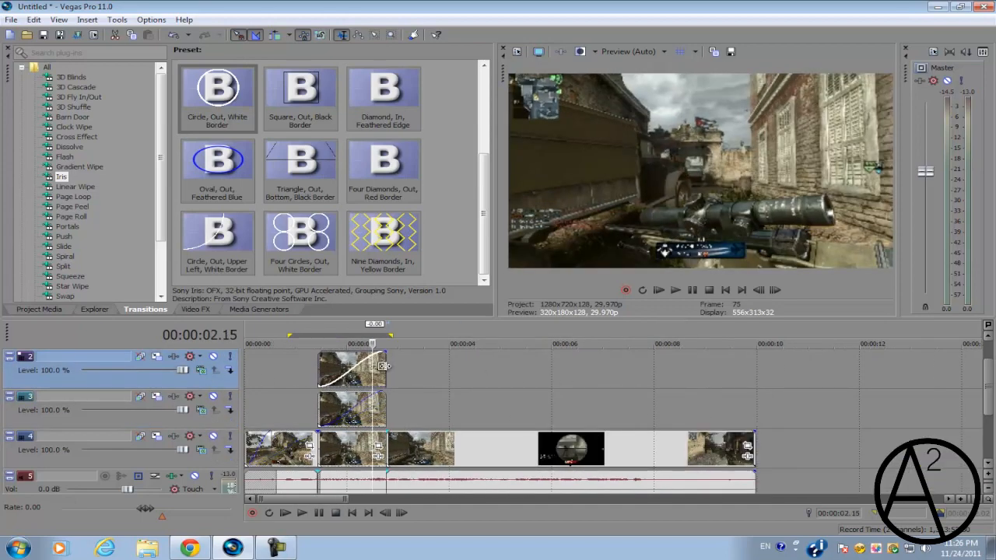
pyautogui.scroll(4, 632, 397)
pyautogui.scroll(1, 576, 408)
pyautogui.click(518, 413)
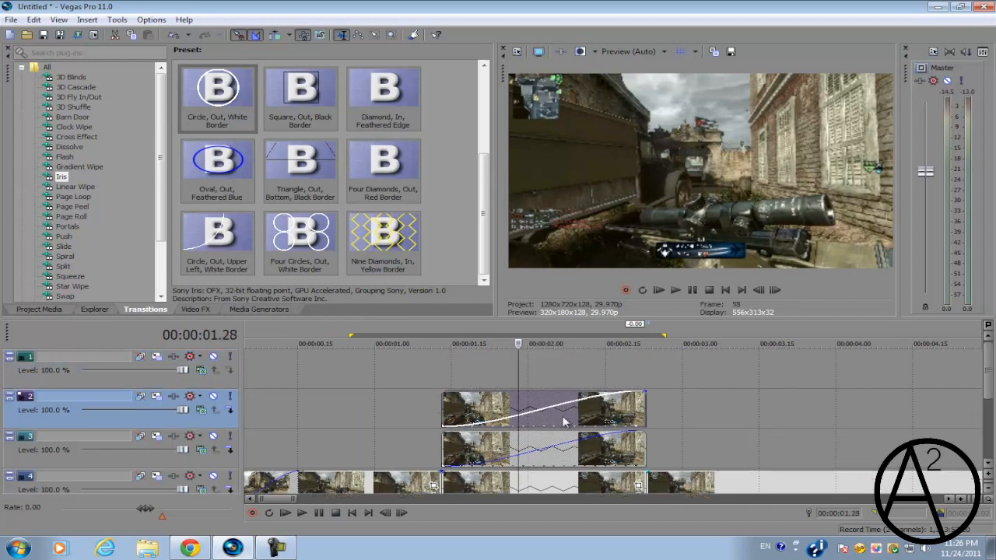
pyautogui.moveTo(564, 375); pyautogui.dragTo(566, 376)
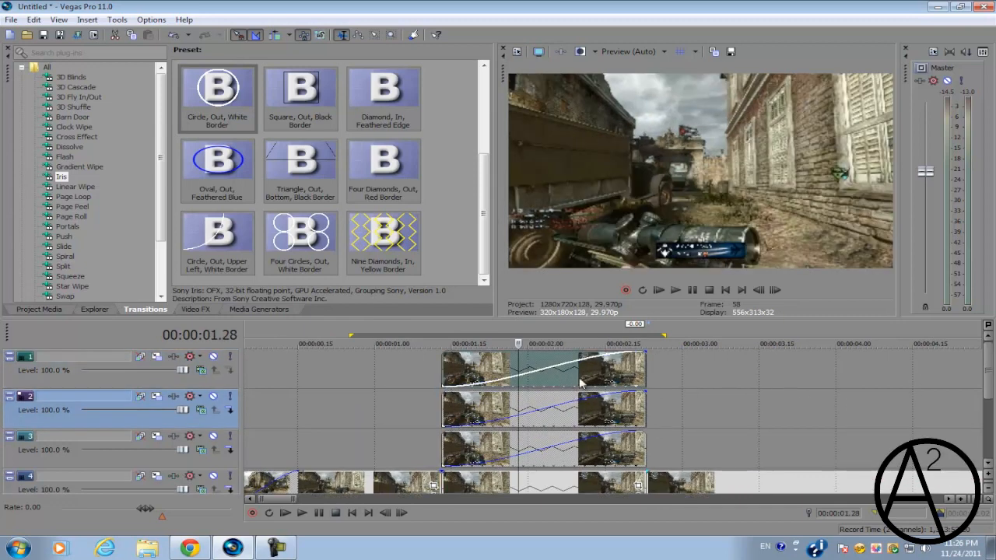
# Step: Scrub back and forth through the stacked faded copies to check the combined picture
pyautogui.click(581, 372)
pyautogui.click(631, 367)
pyautogui.click(575, 372)
pyautogui.click(524, 372)
pyautogui.click(488, 373)
pyautogui.click(452, 373)
pyautogui.click(443, 374)
pyautogui.click(567, 374)
pyautogui.click(616, 373)
# Step: Delete the slow-motion copies on video tracks 1 and 2, leaving only the copy on track 3
pyautogui.rightClick(558, 381)
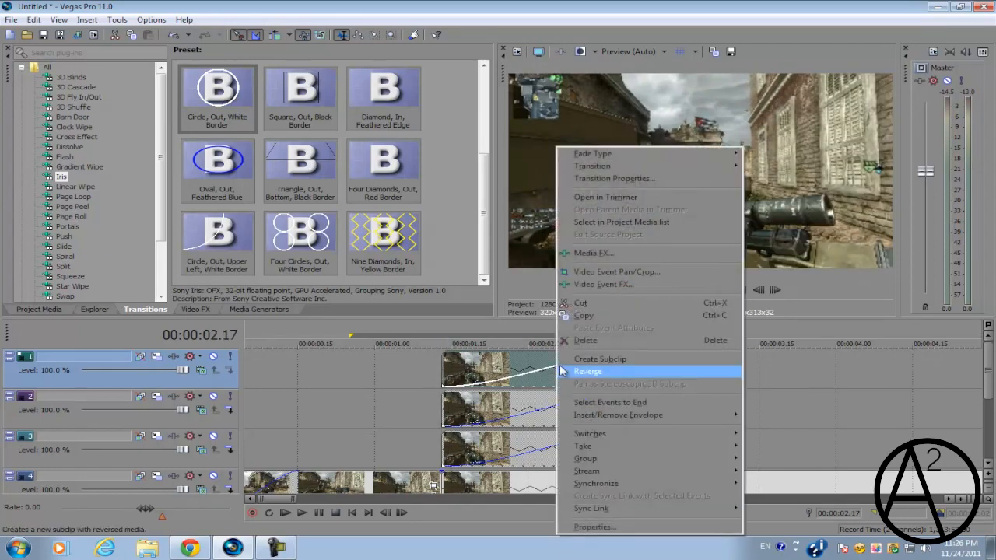
pyautogui.click(578, 348)
pyautogui.click(558, 409)
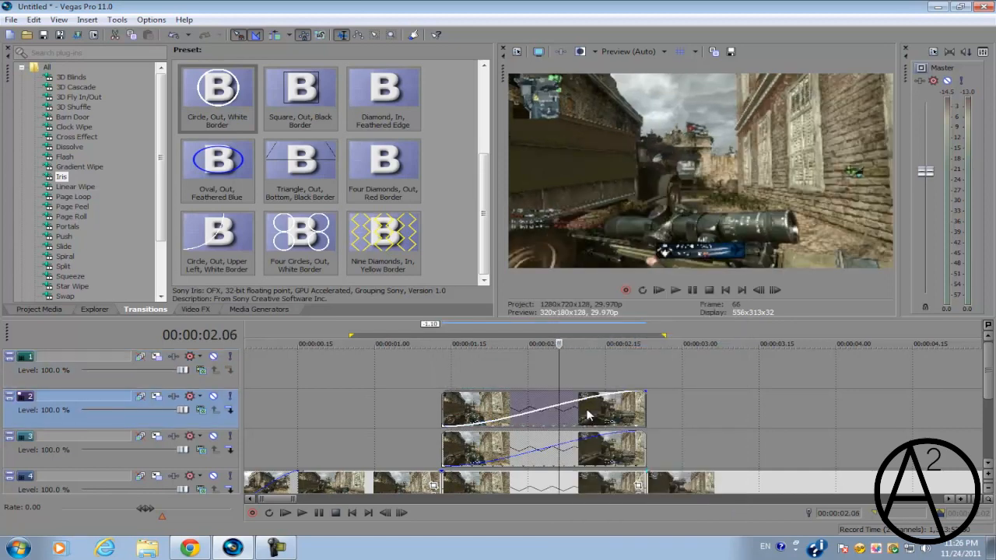
pyautogui.rightClick(588, 408)
pyautogui.click(616, 215)
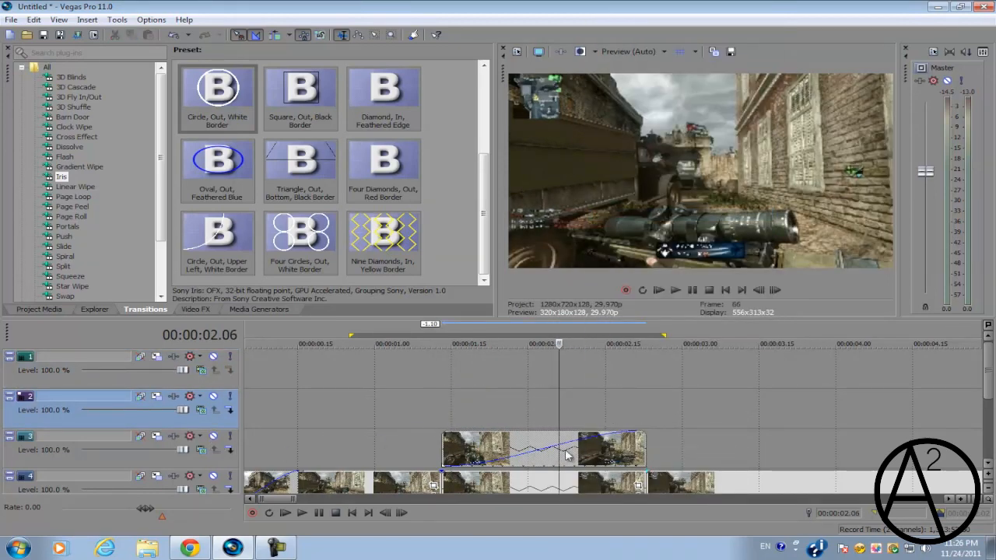
# Step: Extend the track 3 copy's end to 00:00:04.00 and lengthen its fade-in to about 00:00:03.13
pyautogui.scroll(-2, 534, 454)
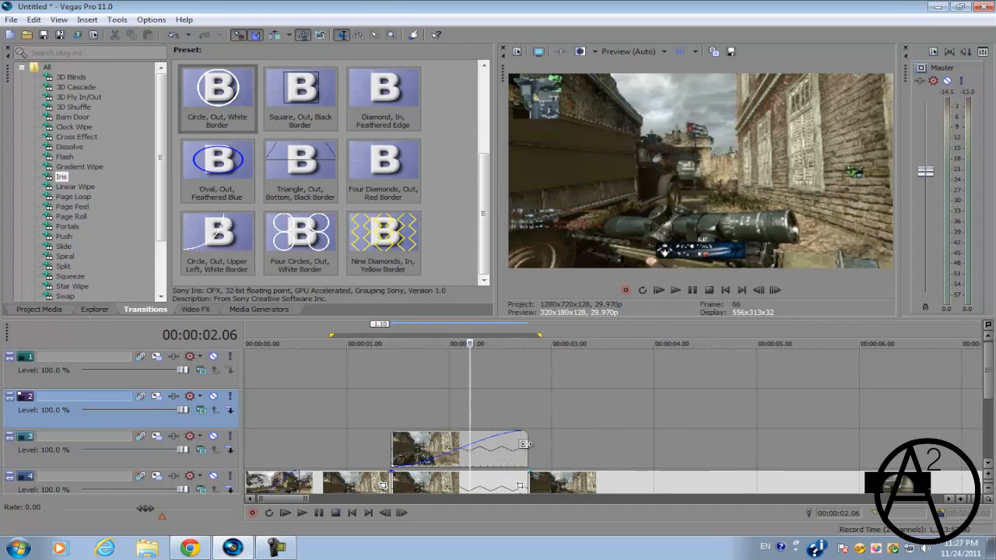
pyautogui.moveTo(527, 448); pyautogui.dragTo(654, 448)
pyautogui.moveTo(527, 434); pyautogui.dragTo(595, 441)
pyautogui.click(555, 449)
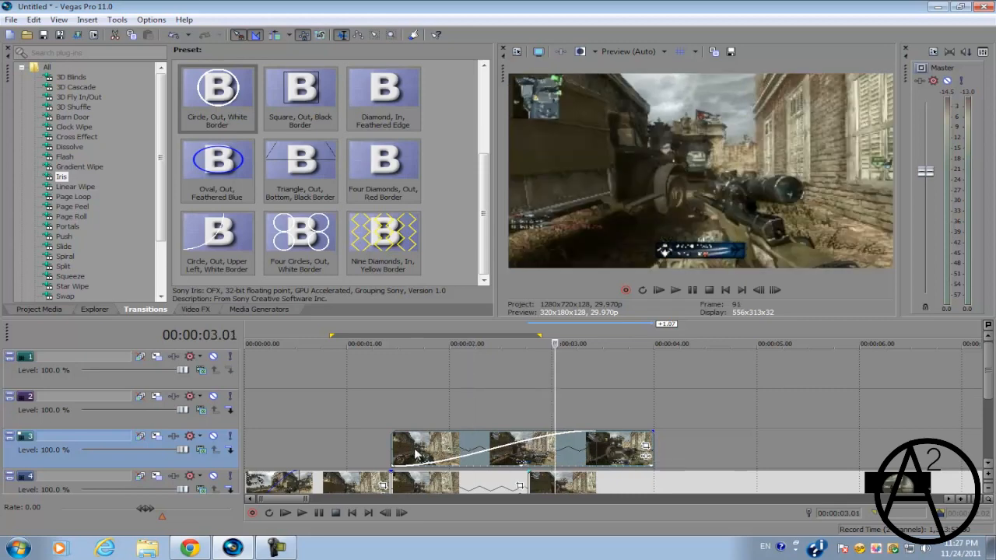
# Step: Apply the Iris transition preset "Circle, Out, White Border" to the track 3 copy's fade-in and dismiss its settings
pyautogui.click(406, 452)
pyautogui.click(111, 311)
pyautogui.click(145, 309)
pyautogui.click(65, 169)
pyautogui.click(62, 176)
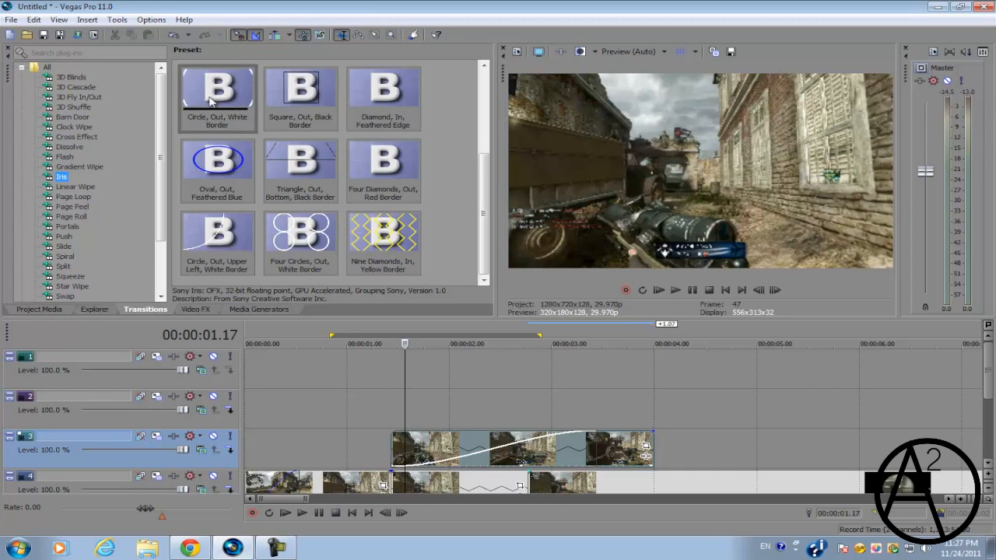
pyautogui.moveTo(211, 98); pyautogui.dragTo(509, 459)
pyautogui.click(675, 108)
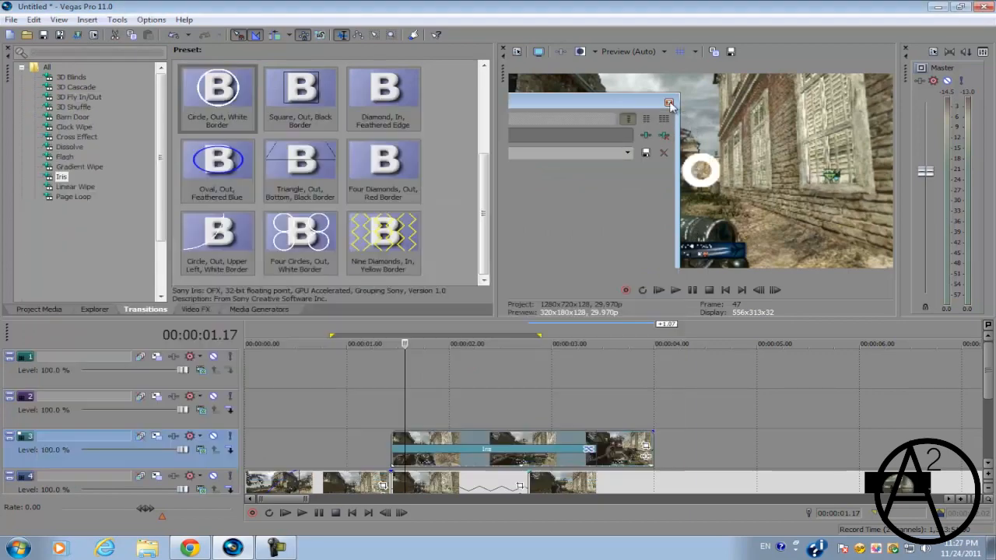
# Step: Preview the expanding circle of the Iris transition on the track 3 copy
pyautogui.press('space')
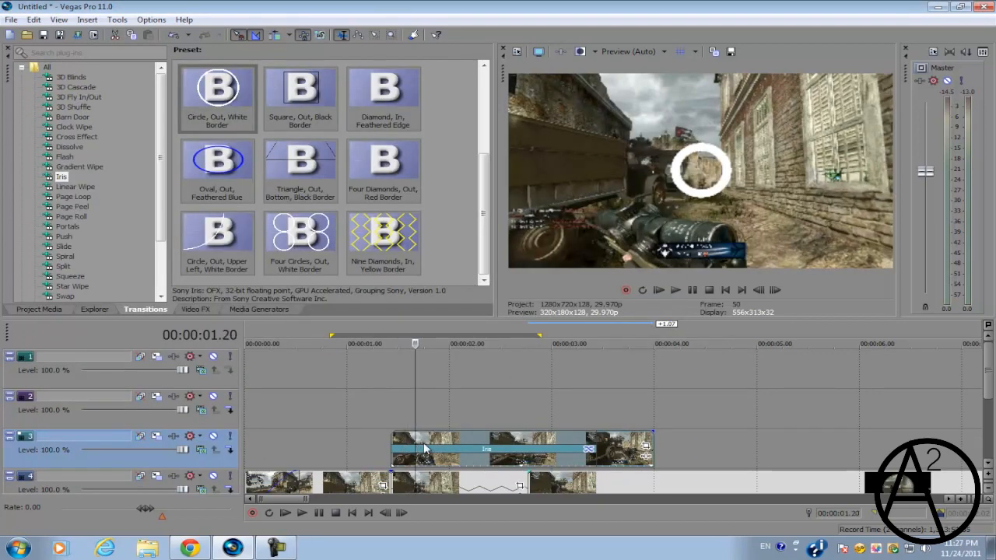
pyautogui.press('space')
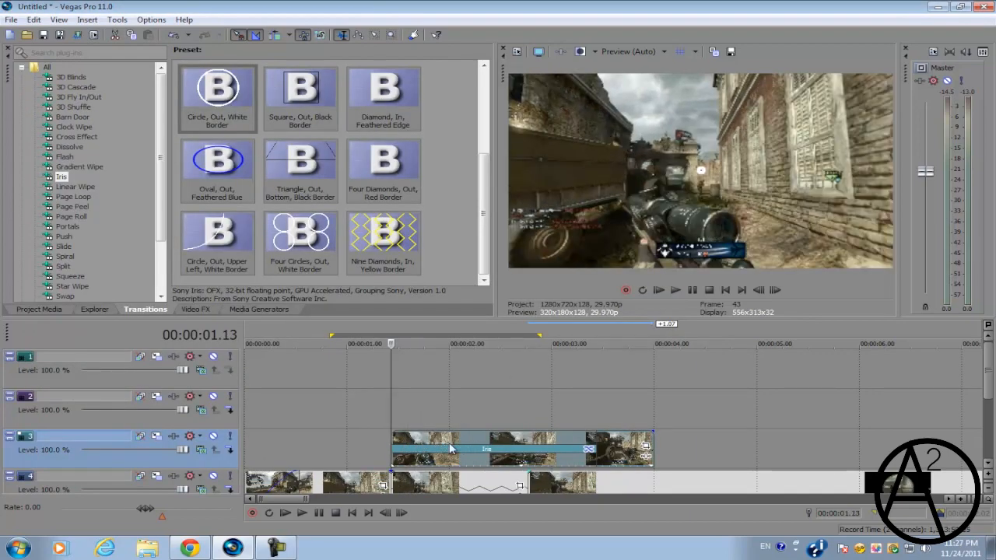
pyautogui.click(459, 449)
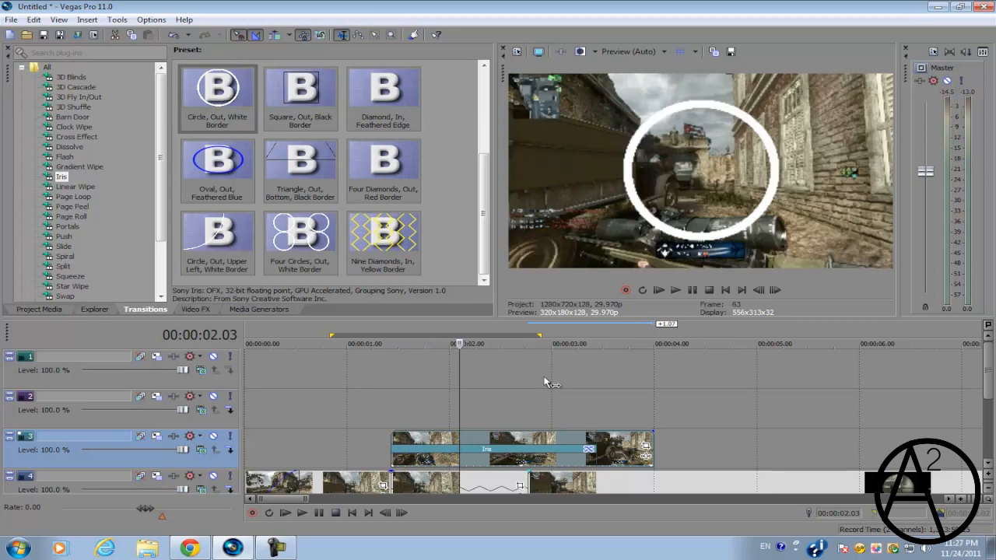
# Step: Set the Iris transition's Border to 0.316 and its Center to 0.533, 0.511
pyautogui.click(590, 451)
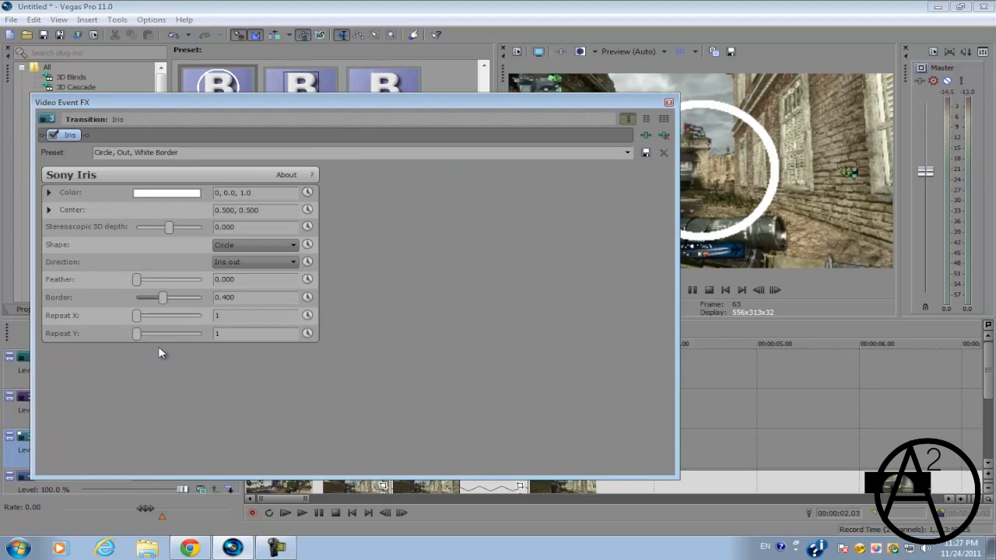
pyautogui.moveTo(162, 300); pyautogui.dragTo(161, 304)
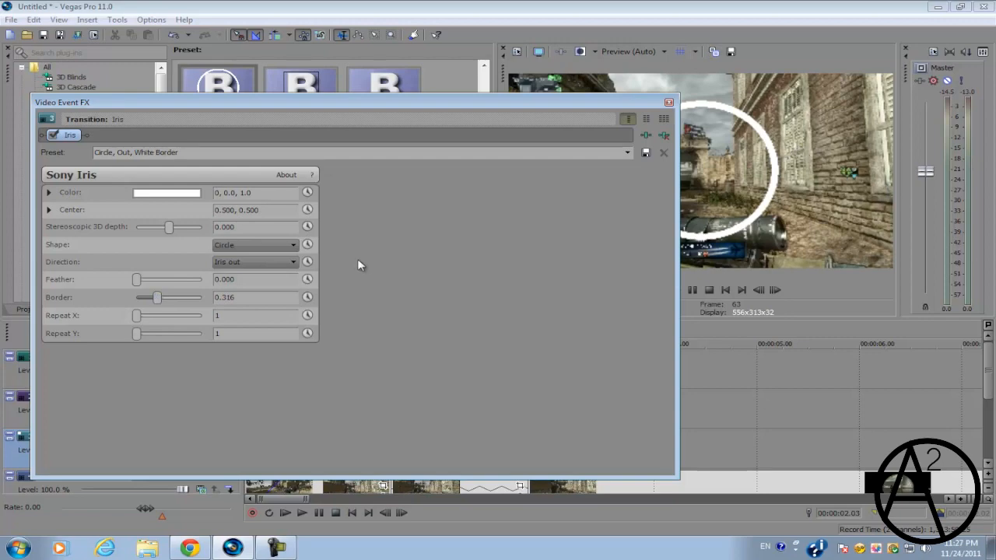
pyautogui.click(48, 210)
pyautogui.moveTo(265, 122); pyautogui.dragTo(238, 214)
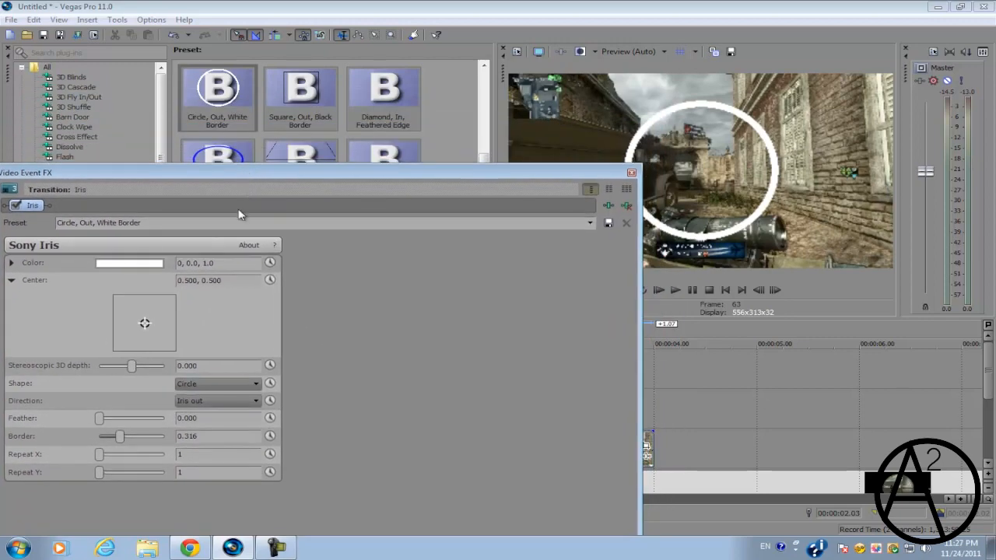
pyautogui.moveTo(145, 326); pyautogui.dragTo(147, 323)
pyautogui.click(632, 173)
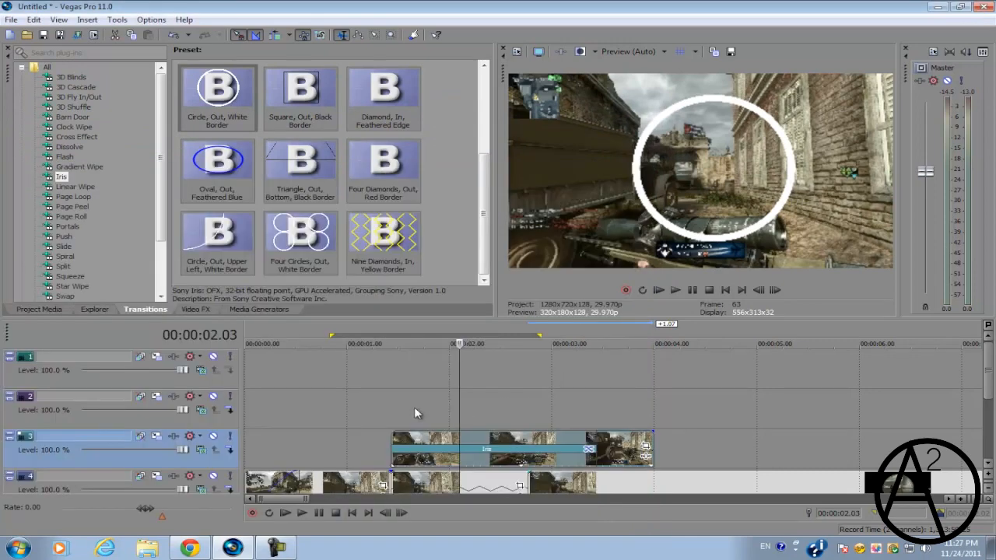
# Step: Check the circle at the segment's start and move the Iris Center slightly below the middle of the frame
pyautogui.click(408, 411)
pyautogui.click(401, 411)
pyautogui.click(394, 417)
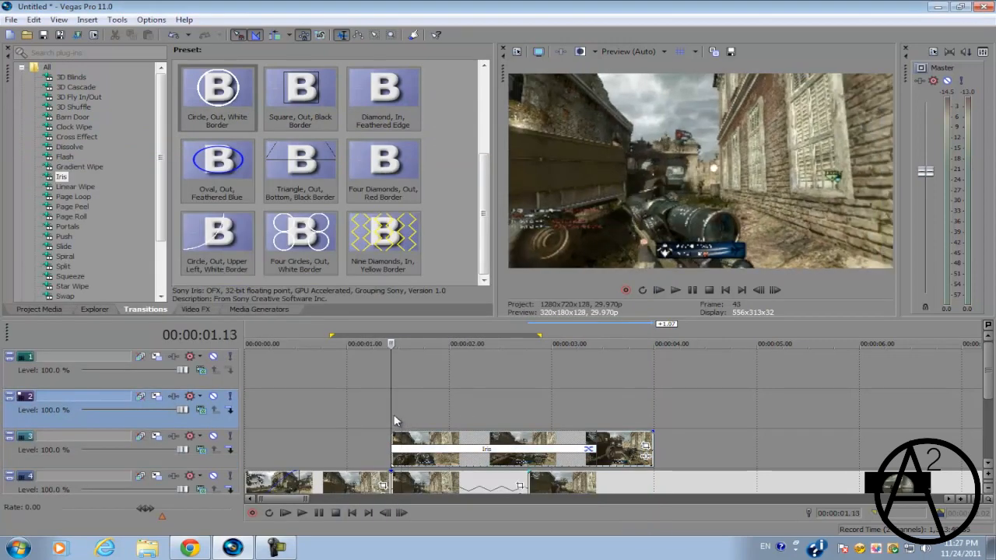
pyautogui.click(589, 449)
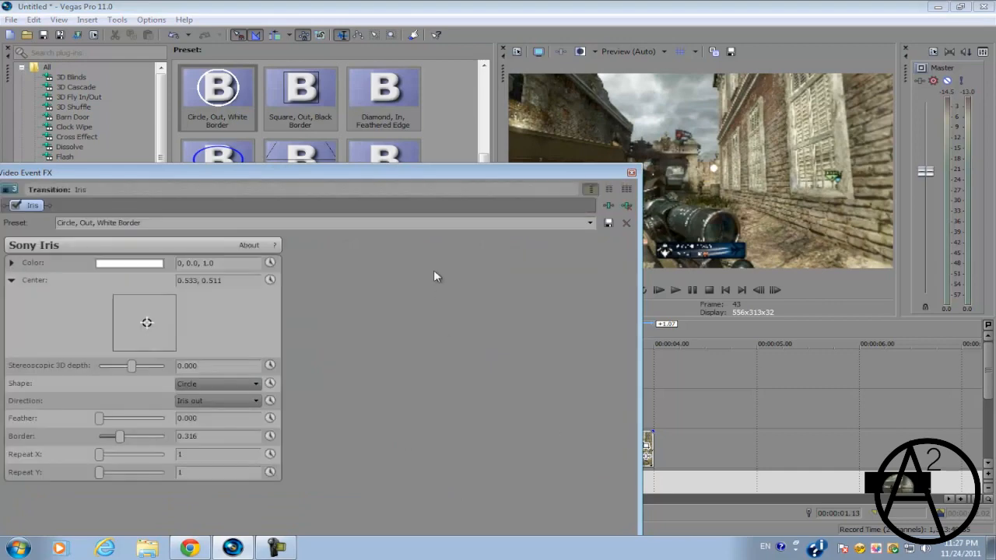
pyautogui.moveTo(149, 323); pyautogui.dragTo(142, 328)
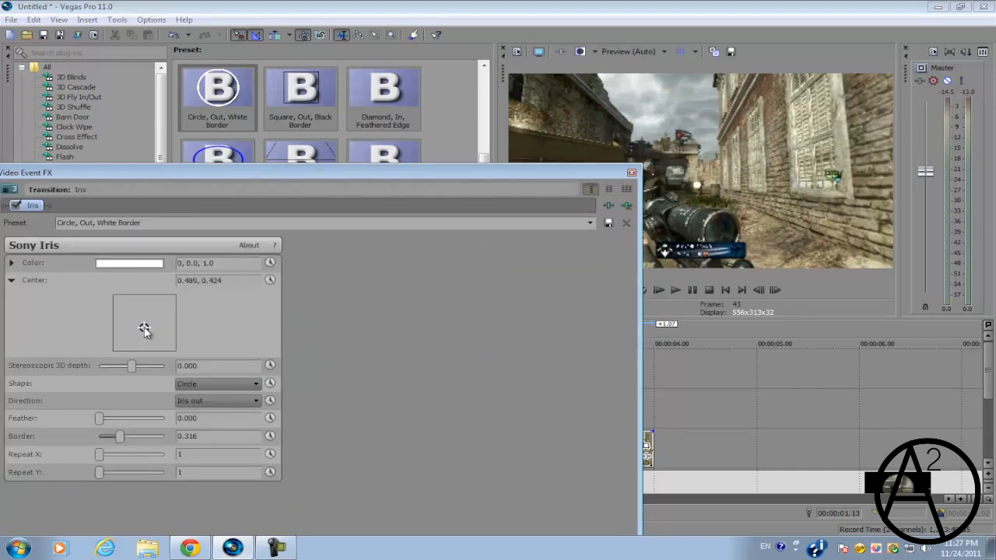
pyautogui.click(631, 172)
# Step: Preview the repositioned Iris circle at several points along the track 3 copy
pyautogui.click(427, 377)
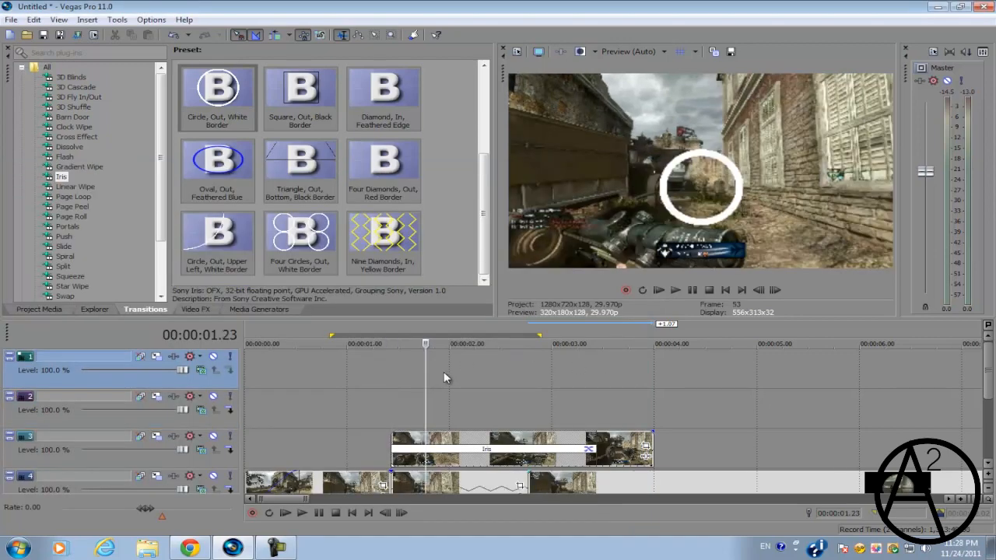
pyautogui.click(385, 386)
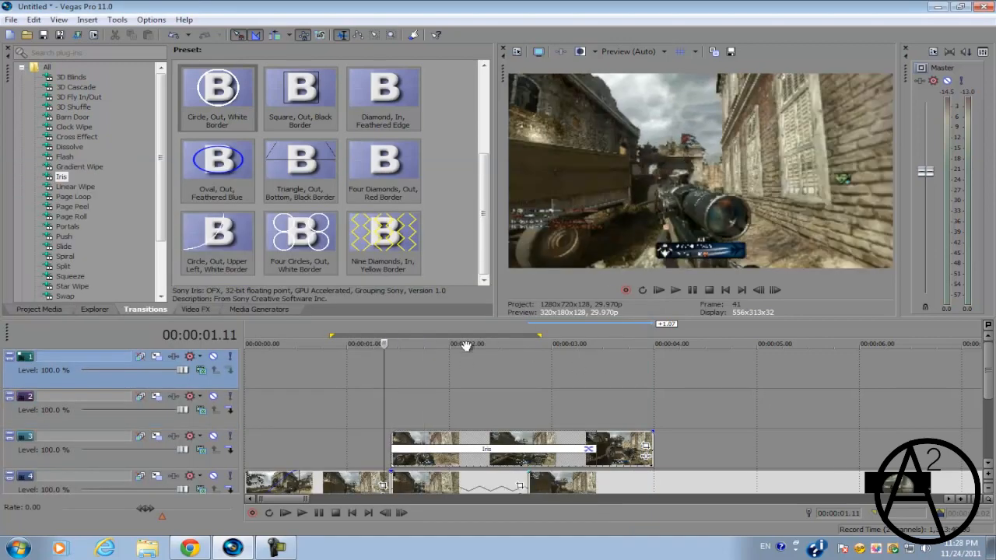
pyautogui.click(399, 369)
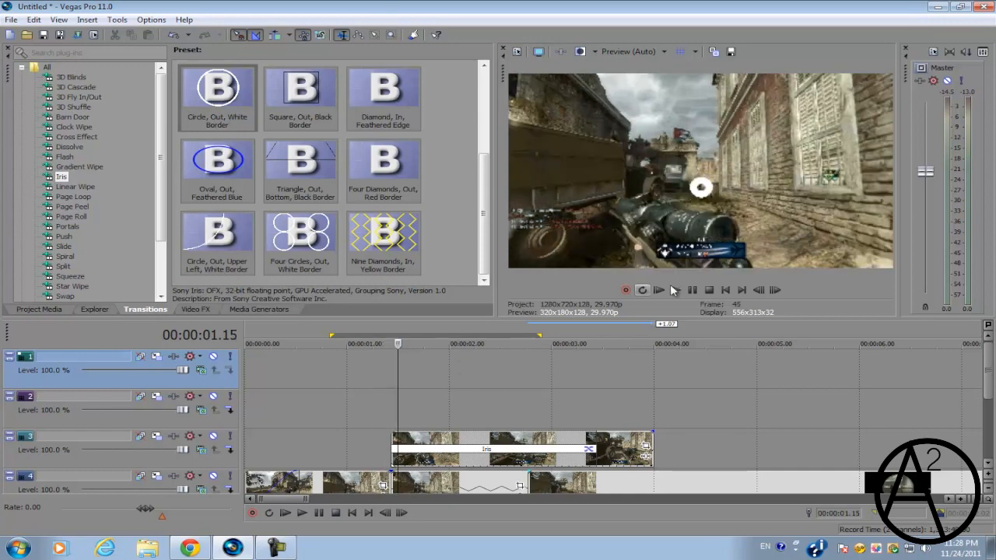
pyautogui.click(775, 290)
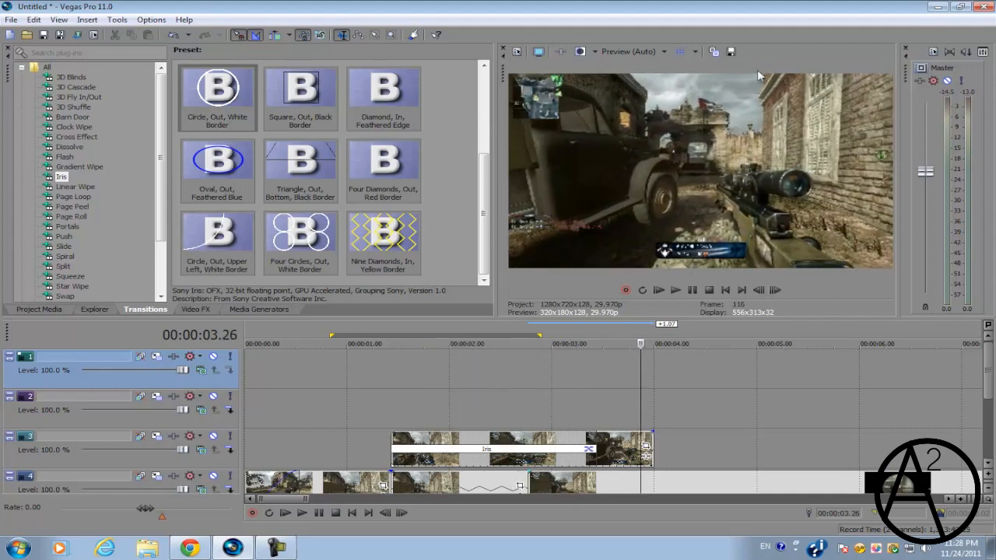
pyautogui.click(392, 439)
pyautogui.click(533, 440)
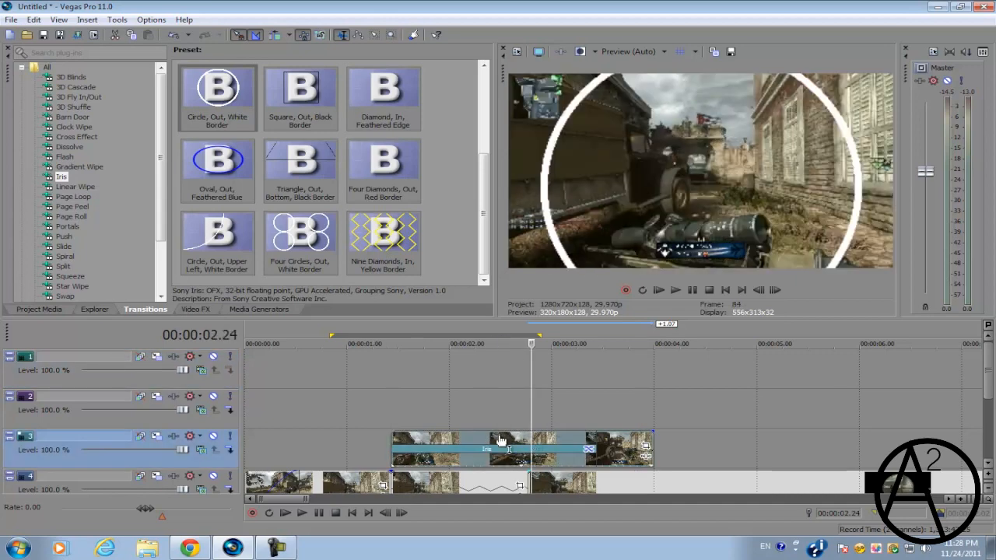
# Step: Copy the extended segment with its Iris transition from track 3 onto tracks 2 and 1, aligned with the original
pyautogui.click(488, 444)
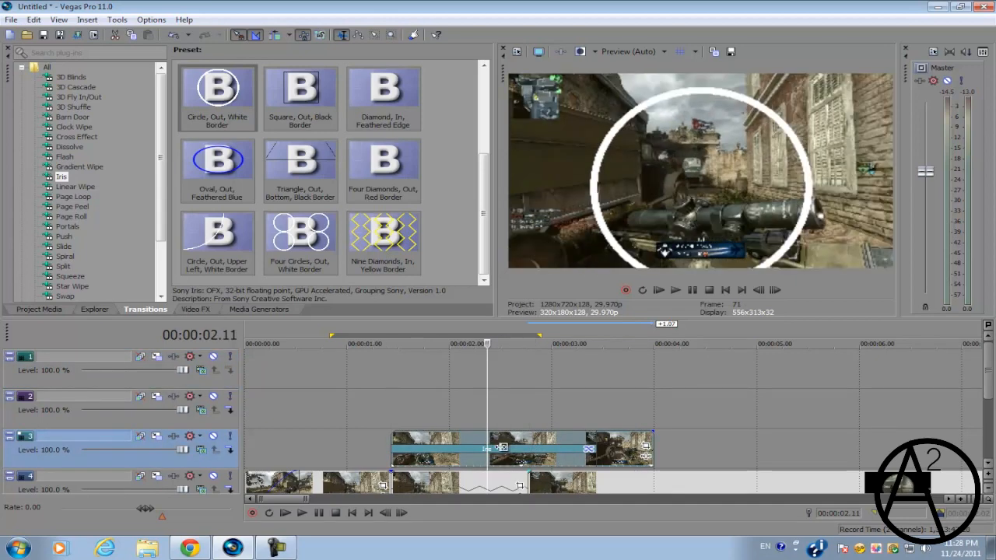
pyautogui.moveTo(612, 444); pyautogui.dragTo(611, 412)
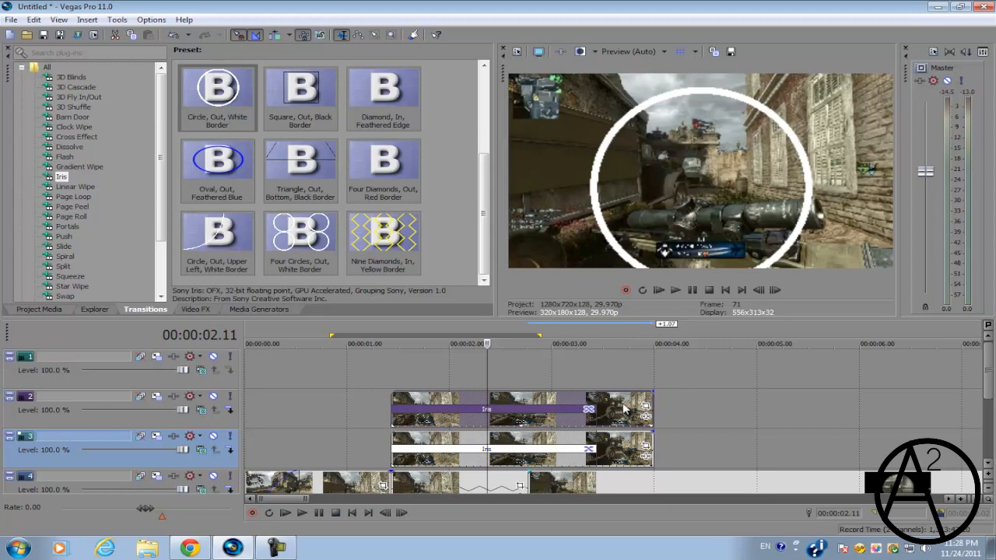
pyautogui.moveTo(610, 414); pyautogui.dragTo(612, 373)
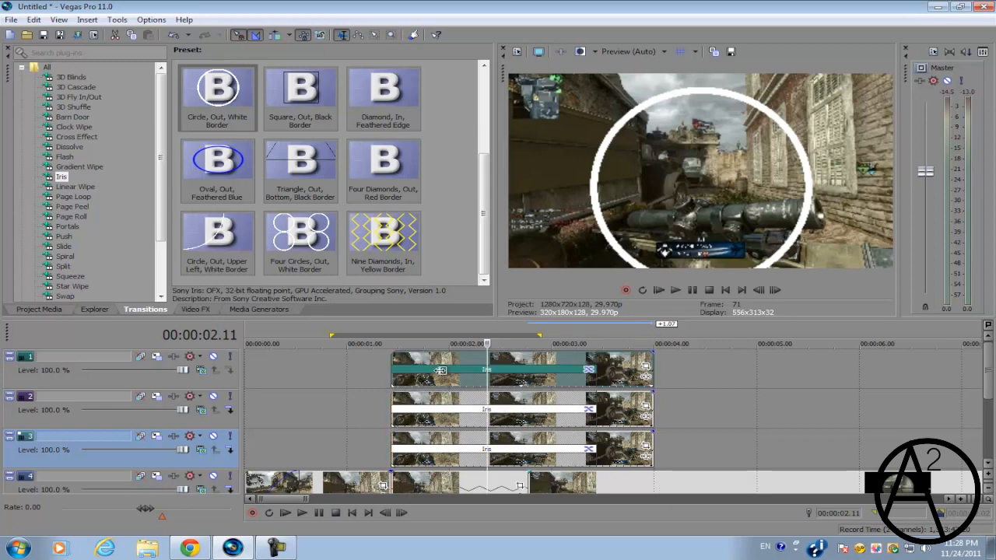
# Step: Examine the opening frames of the stacked Iris segments, scrubbing the top copy between 00:00:01.13 and 00:00:01.20
pyautogui.click(394, 370)
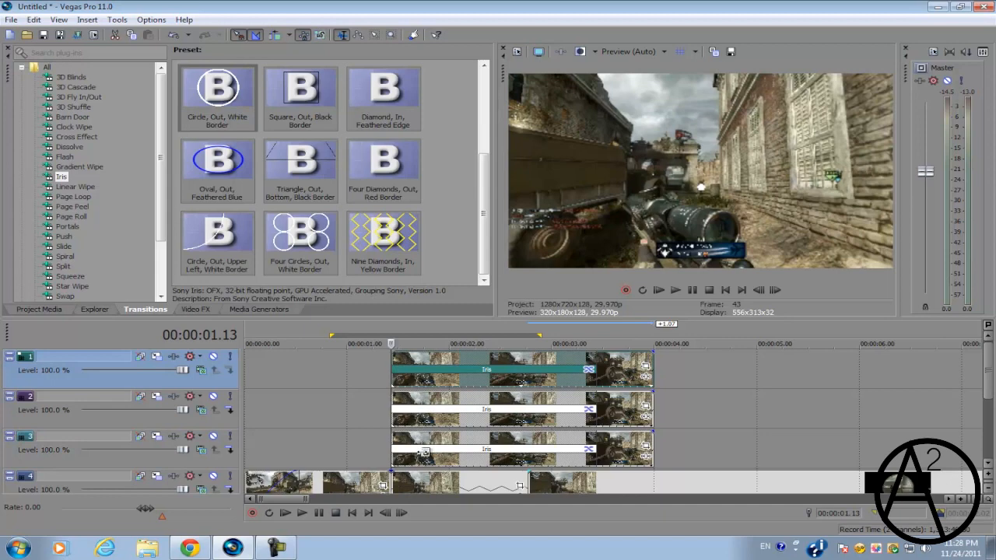
pyautogui.scroll(2, 425, 452)
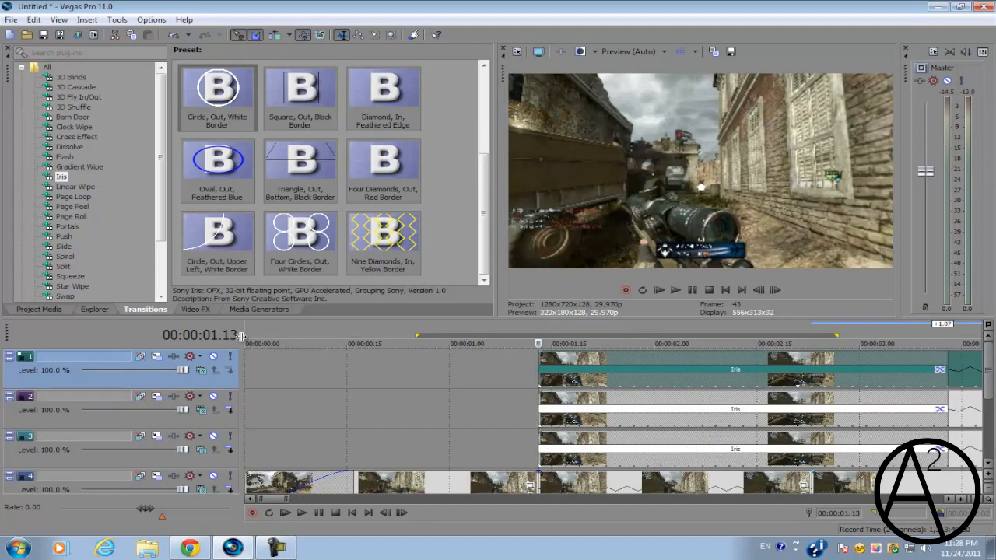
pyautogui.click(543, 442)
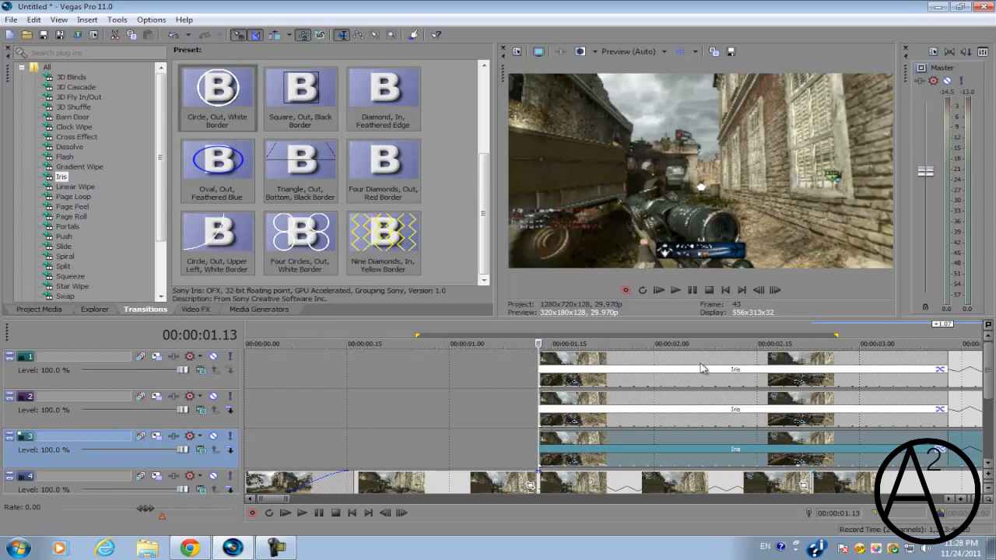
pyautogui.click(603, 363)
pyautogui.click(587, 359)
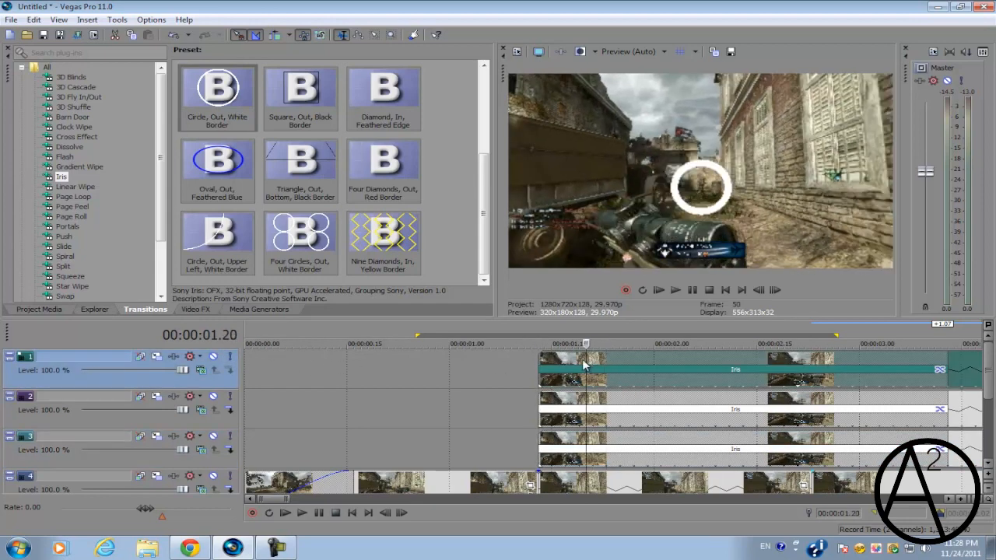
pyautogui.click(574, 360)
pyautogui.click(565, 361)
pyautogui.click(558, 361)
pyautogui.click(573, 359)
pyautogui.click(581, 360)
pyautogui.click(589, 359)
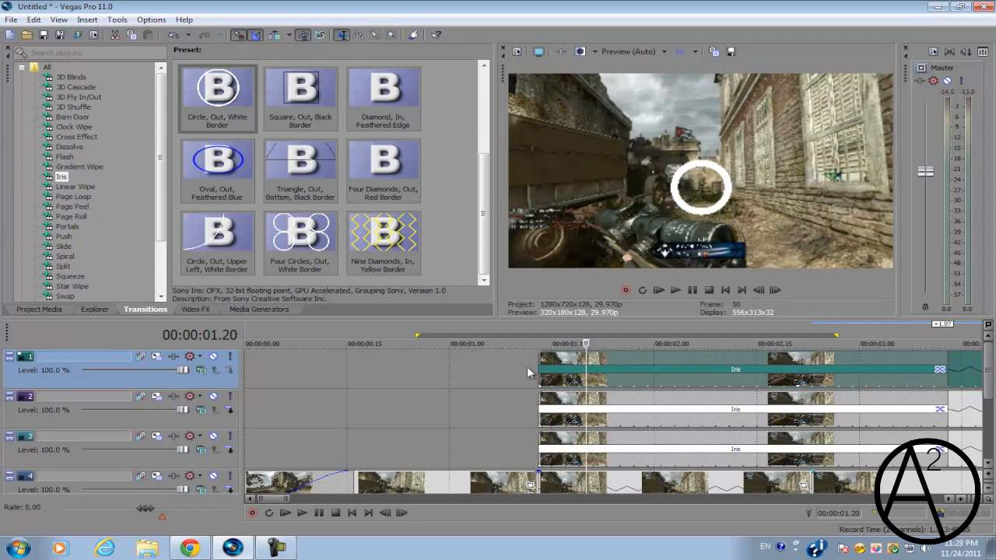
# Step: Move the Iris copy on track 2 nine frames later so that it starts at 00:00:01.22
pyautogui.click(277, 547)
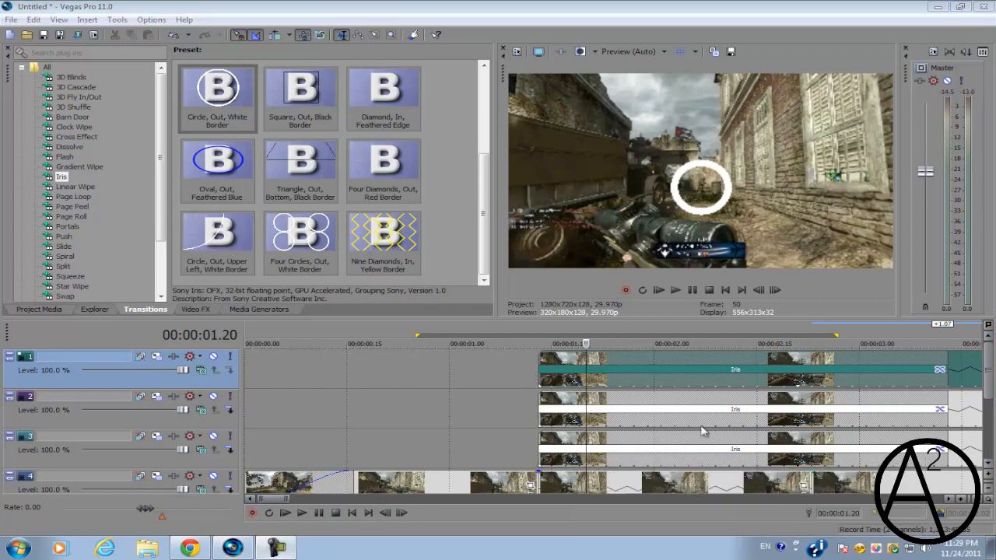
pyautogui.click(536, 367)
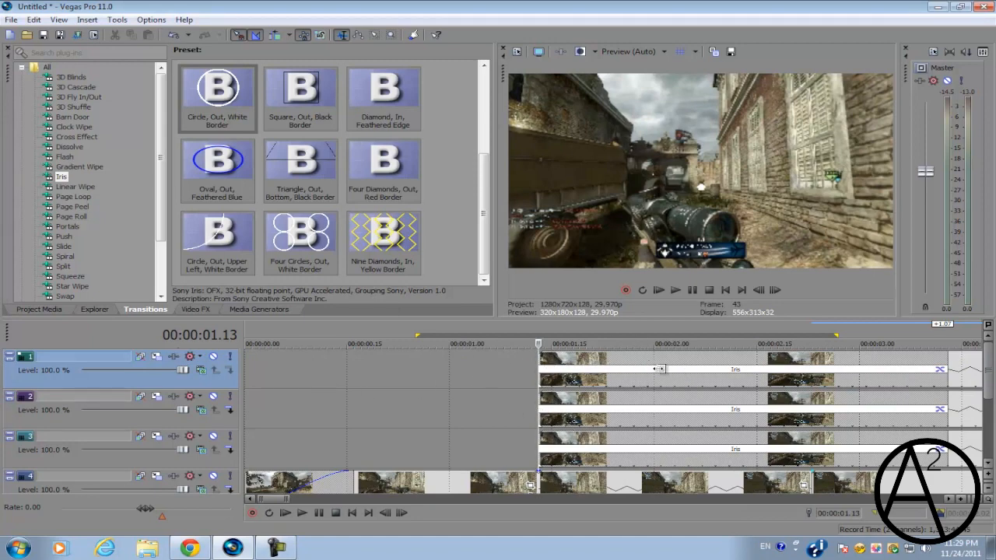
pyautogui.click(620, 363)
pyautogui.click(613, 363)
pyautogui.click(599, 361)
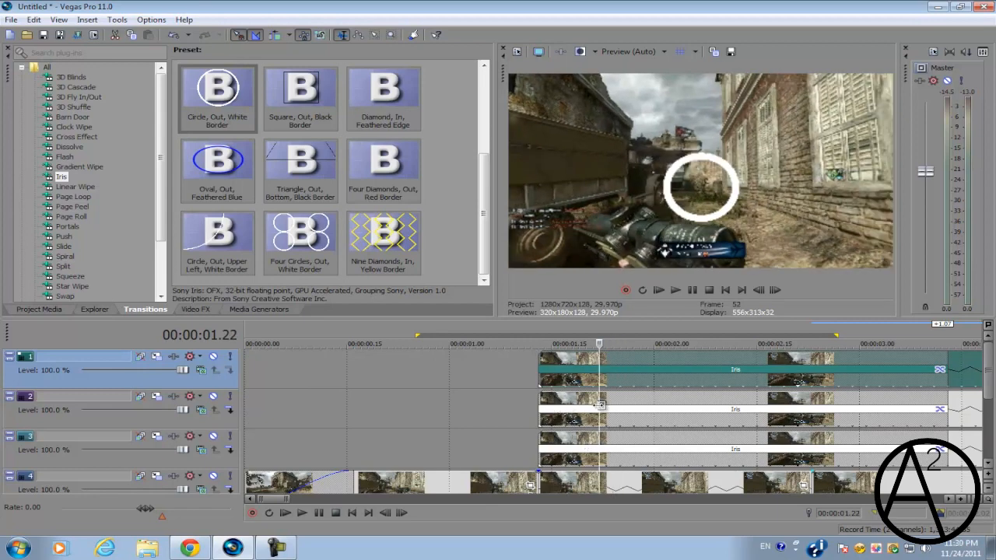
pyautogui.moveTo(562, 401); pyautogui.dragTo(623, 407)
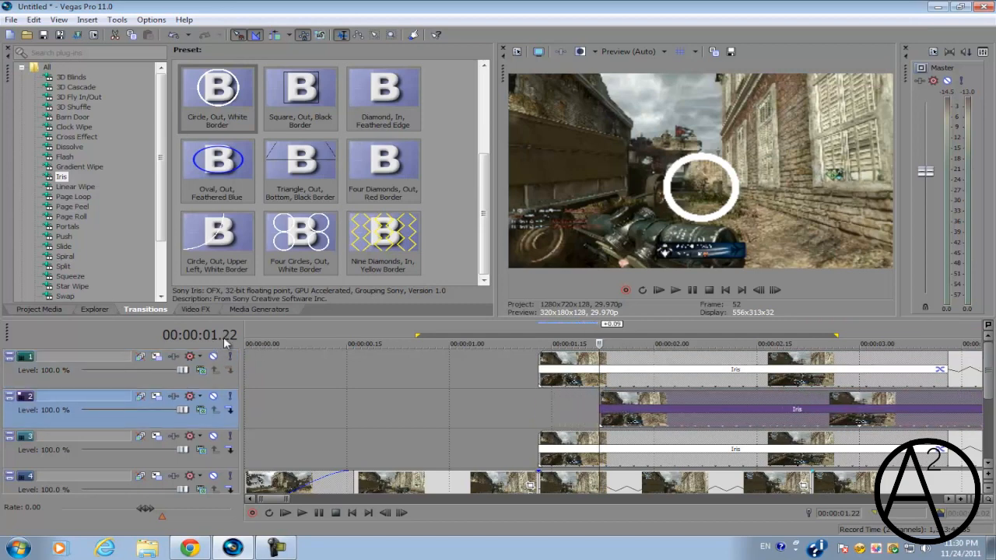
# Step: Move the Iris copy on track 1 19 frames later, so it starts after the track 2 copy
pyautogui.click(550, 445)
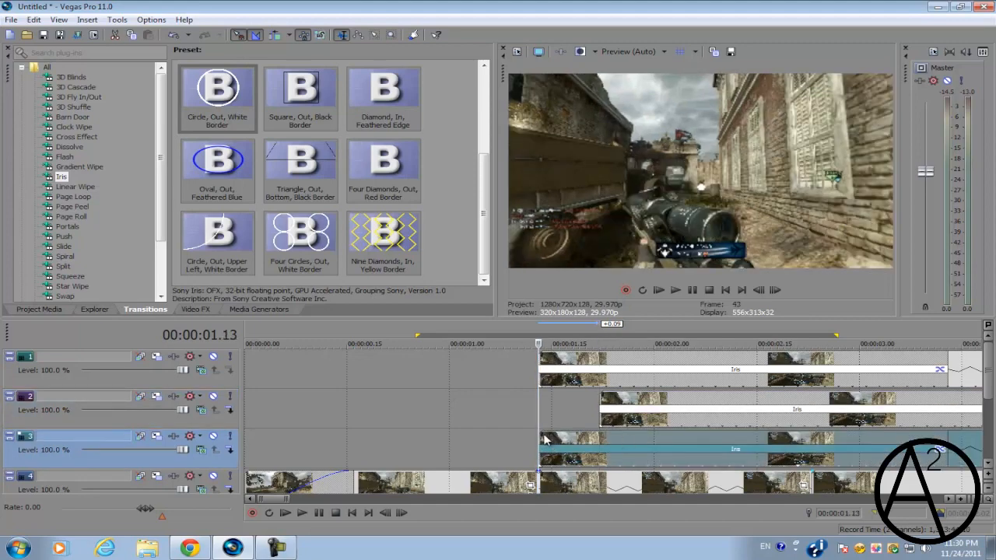
pyautogui.click(601, 398)
pyautogui.moveTo(572, 367); pyautogui.dragTo(700, 380)
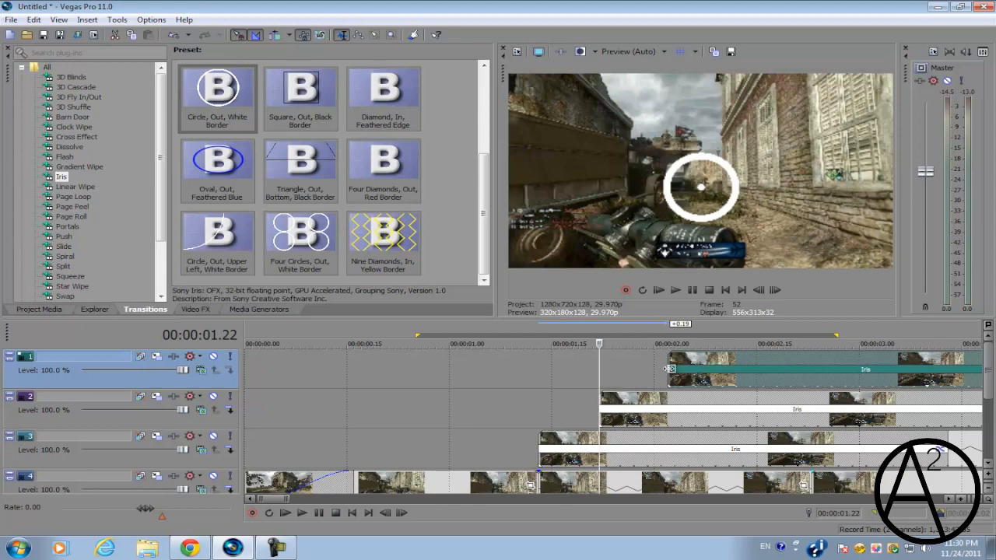
# Step: Set the playback range from 00:00:00.22 to 00:00:06.05 and preview the staggered expanding circles
pyautogui.click(501, 386)
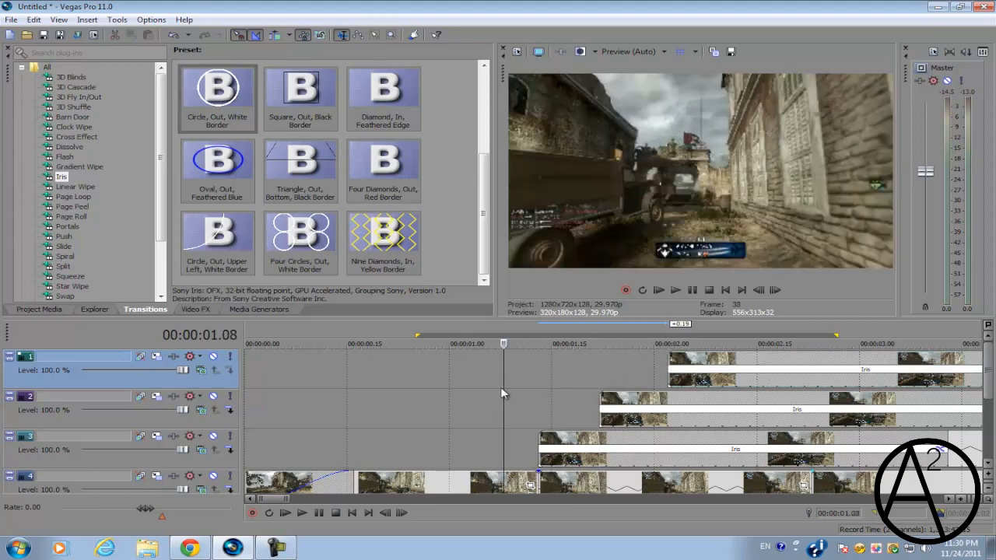
pyautogui.scroll(-3, 481, 356)
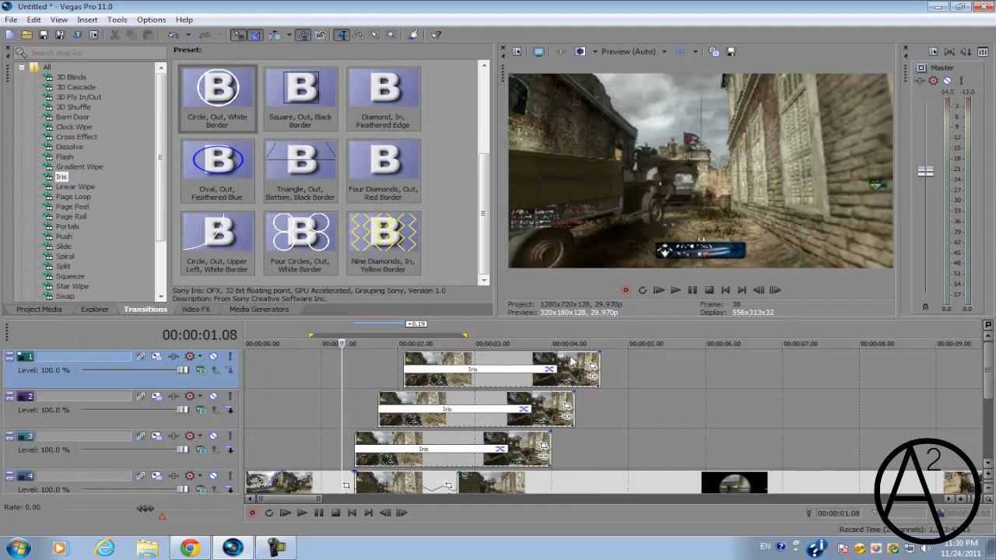
pyautogui.click(568, 362)
pyautogui.click(576, 365)
pyautogui.click(603, 360)
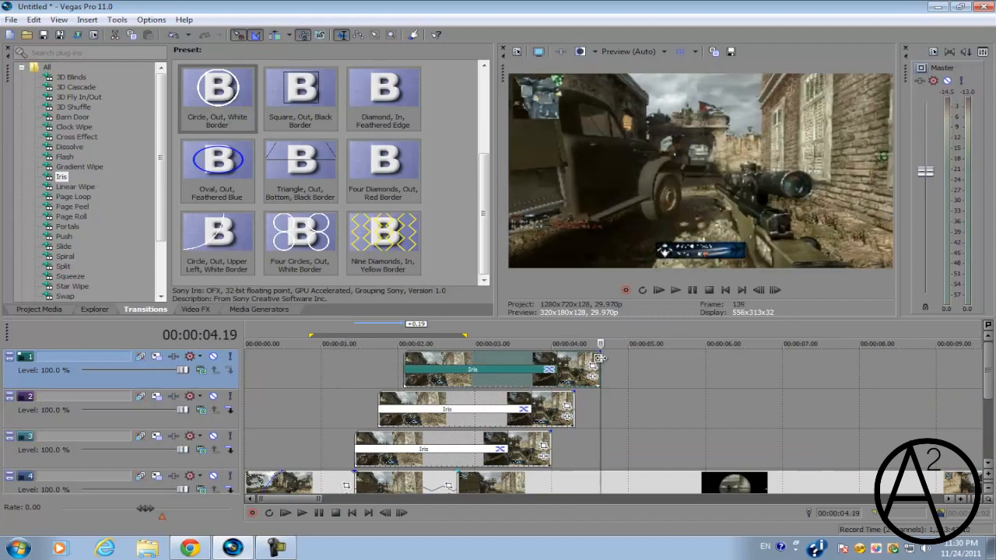
pyautogui.click(630, 360)
pyautogui.moveTo(717, 347); pyautogui.dragTo(305, 355)
pyautogui.click(305, 356)
pyautogui.press('space')
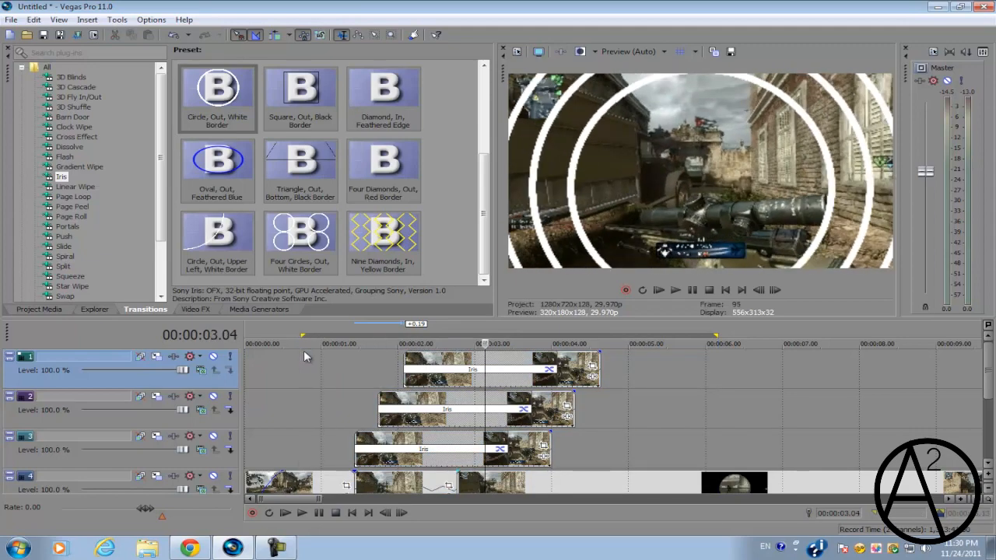
pyautogui.scroll(2, 338, 370)
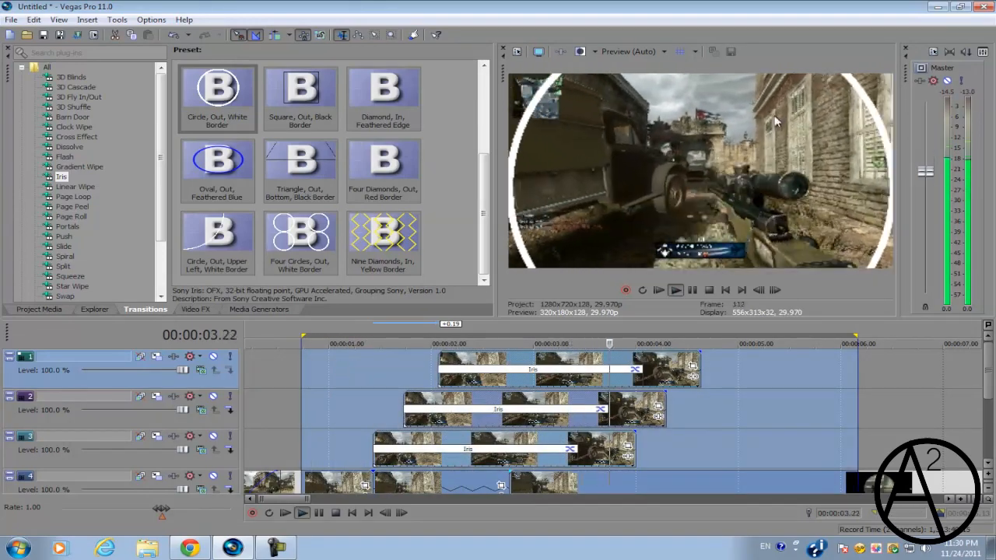
pyautogui.press('space')
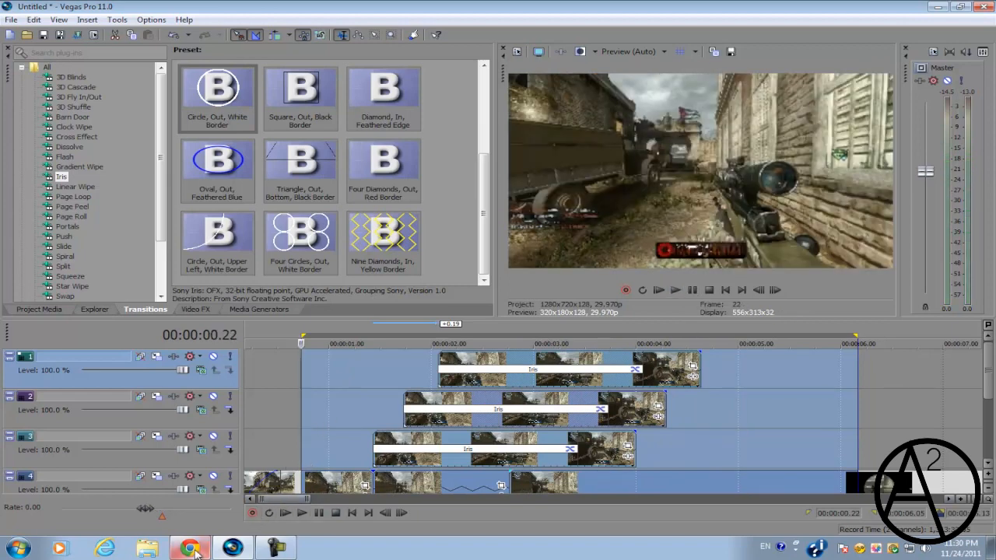
# Step: Switch to Chrome and play the opening seconds of the YouTube video "After Effects cs5: CC Split Tutorial", pausing at 0:08
pyautogui.click(200, 551)
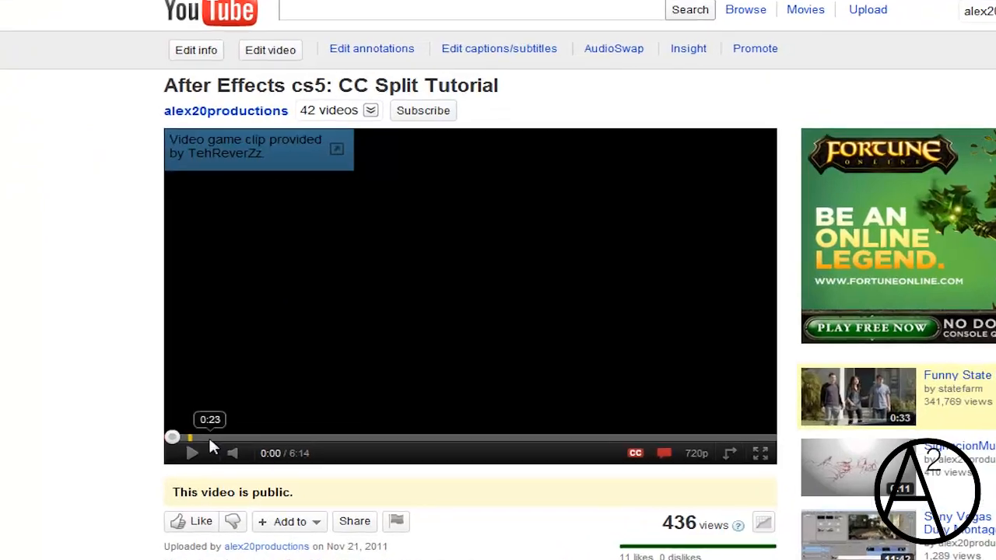
pyautogui.click(305, 306)
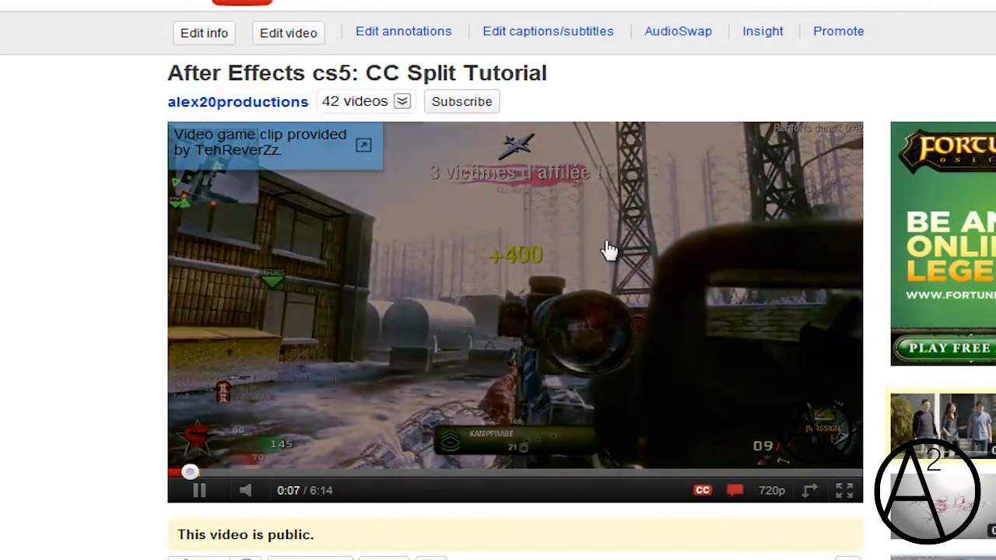
pyautogui.click(611, 251)
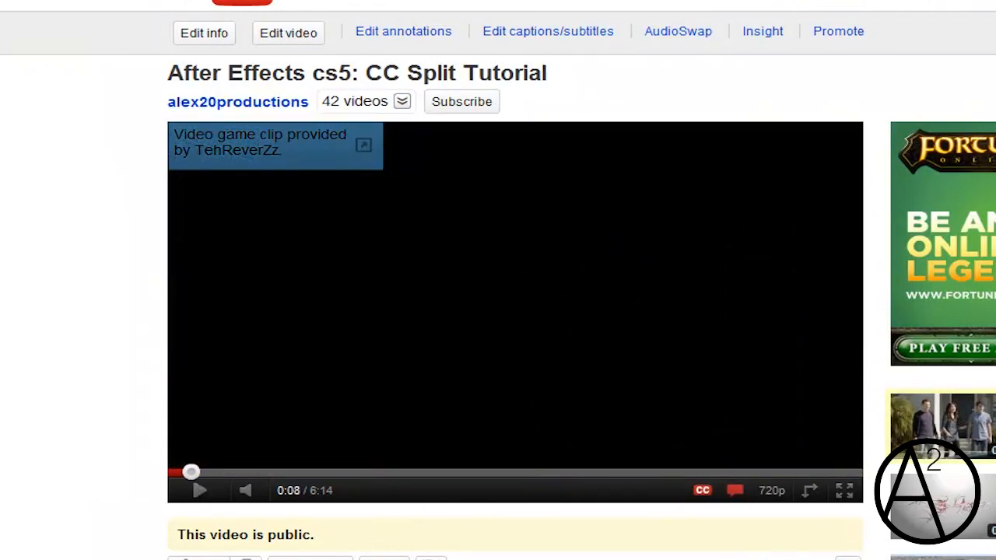